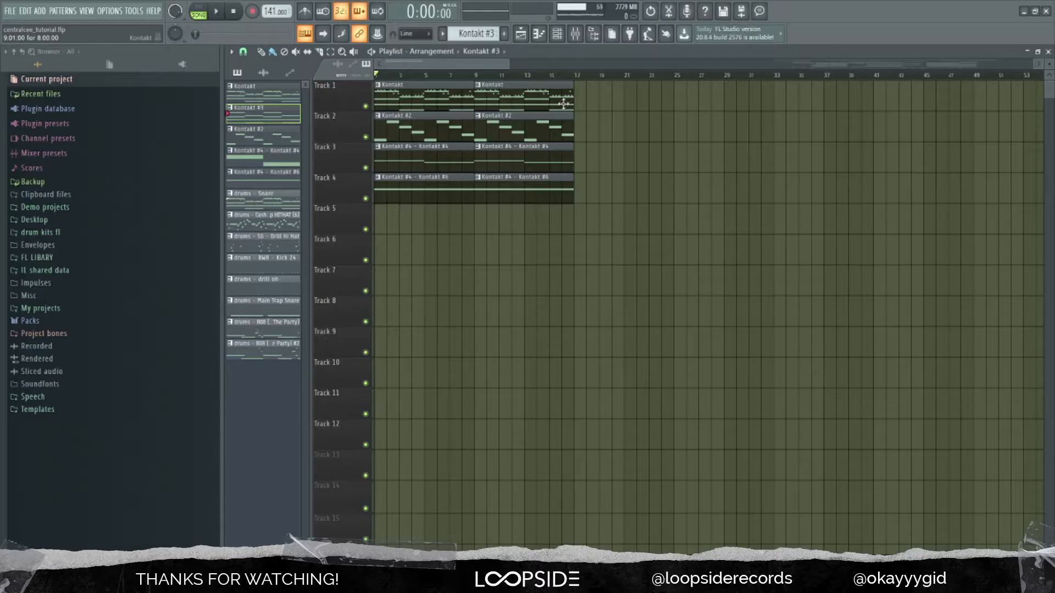
Step: Open the Kontakt #3 instrument from the channel rack and inspect its Ilya Efimov Nylon Guitar patch and articulation setting
{"action": "left_click", "coordinate": [557, 34]}
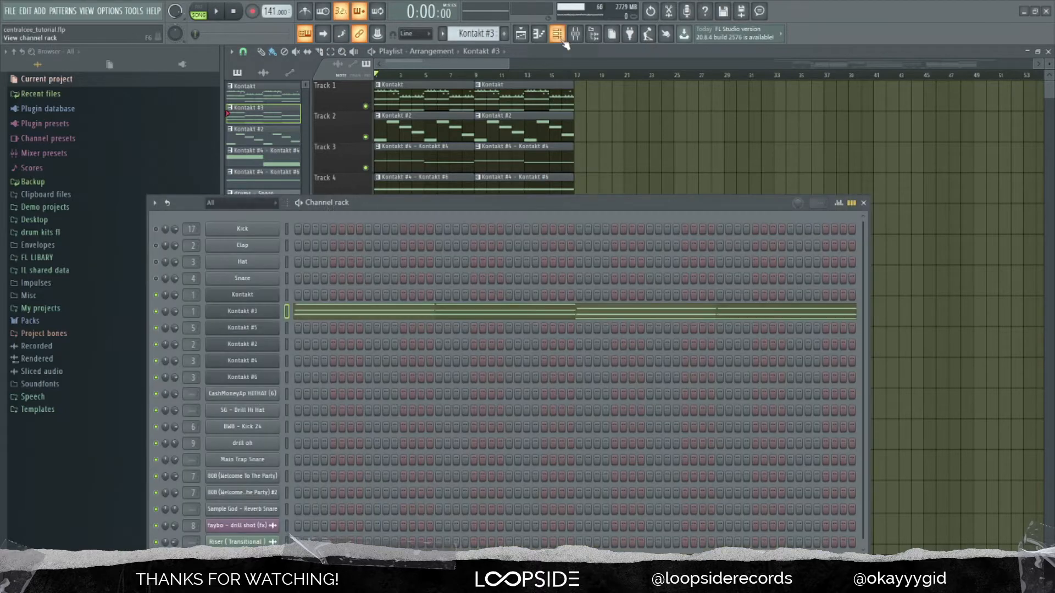
{"action": "left_click", "coordinate": [242, 311]}
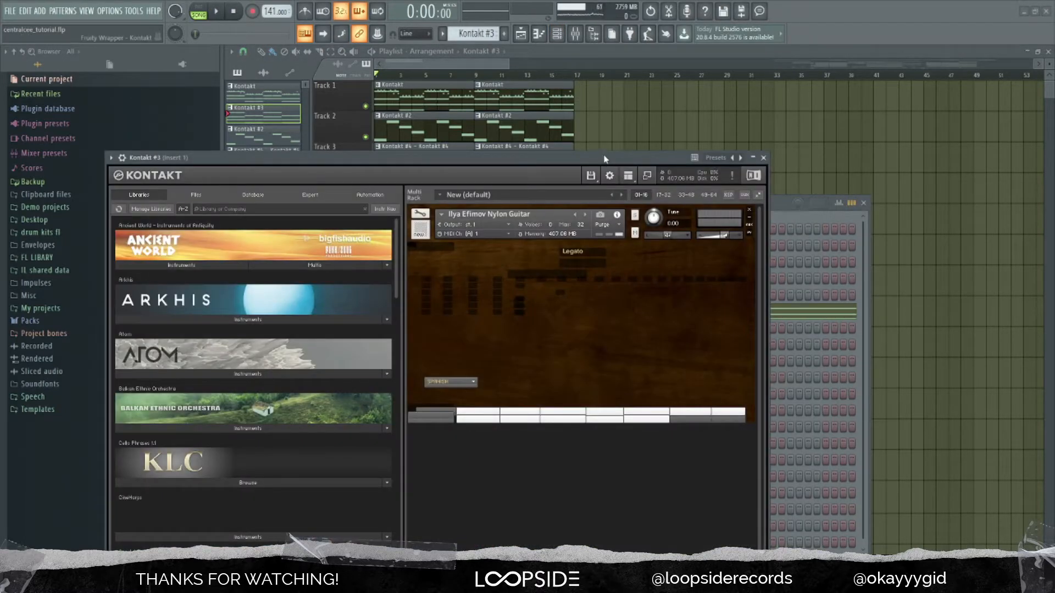
{"action": "left_click_drag", "start_coordinate": [599, 163], "coordinate": [611, 142]}
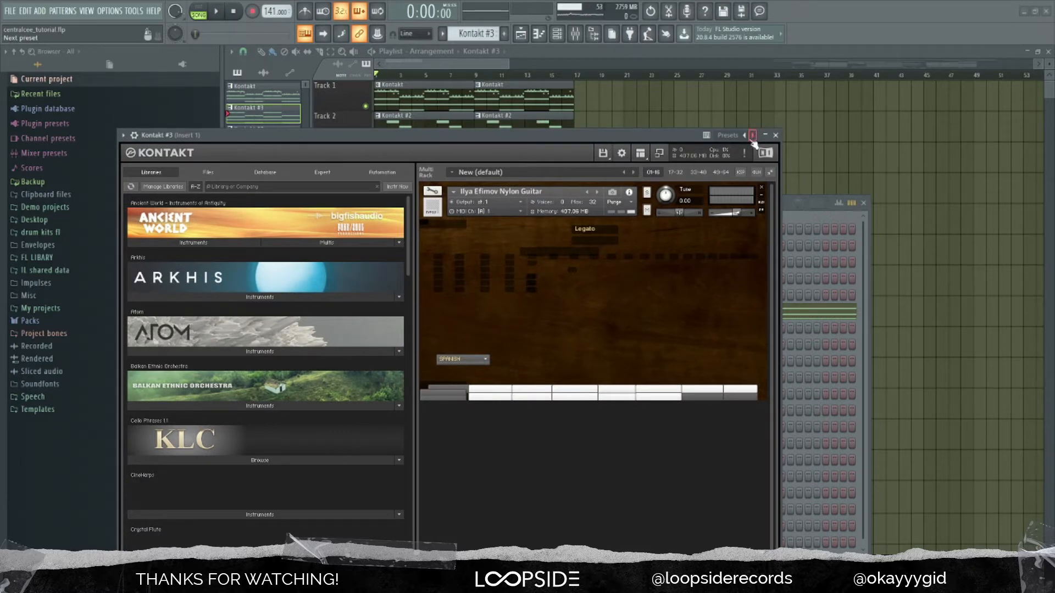
{"action": "left_click", "coordinate": [474, 359]}
{"action": "left_click", "coordinate": [614, 294]}
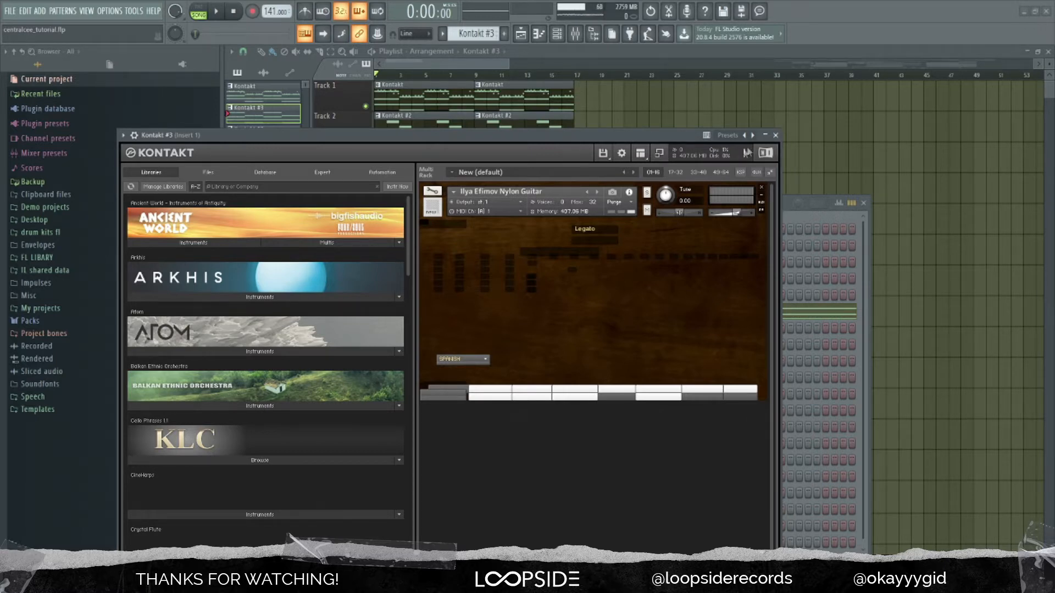
{"action": "left_click", "coordinate": [765, 136]}
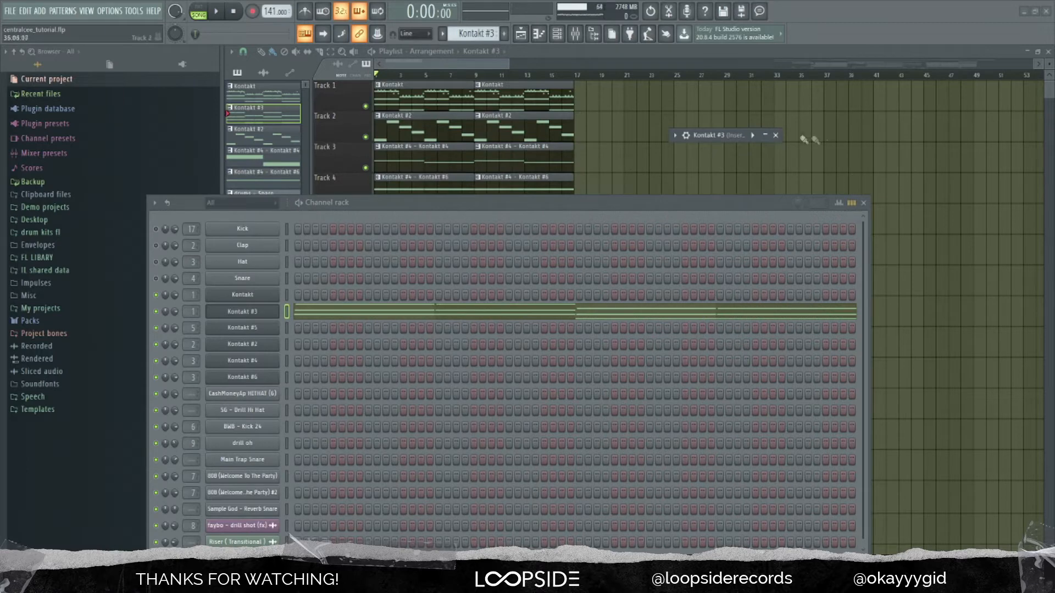
Step: Open the Kontakt #3 pattern in the piano roll and examine its chord notes
{"action": "left_click", "coordinate": [341, 315]}
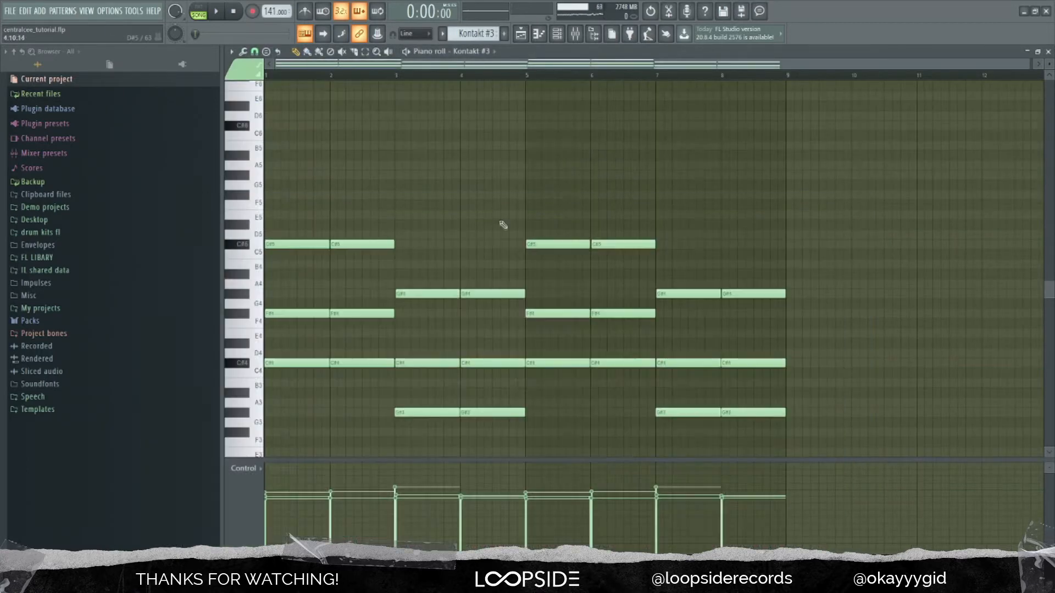
{"action": "left_click", "coordinate": [410, 52]}
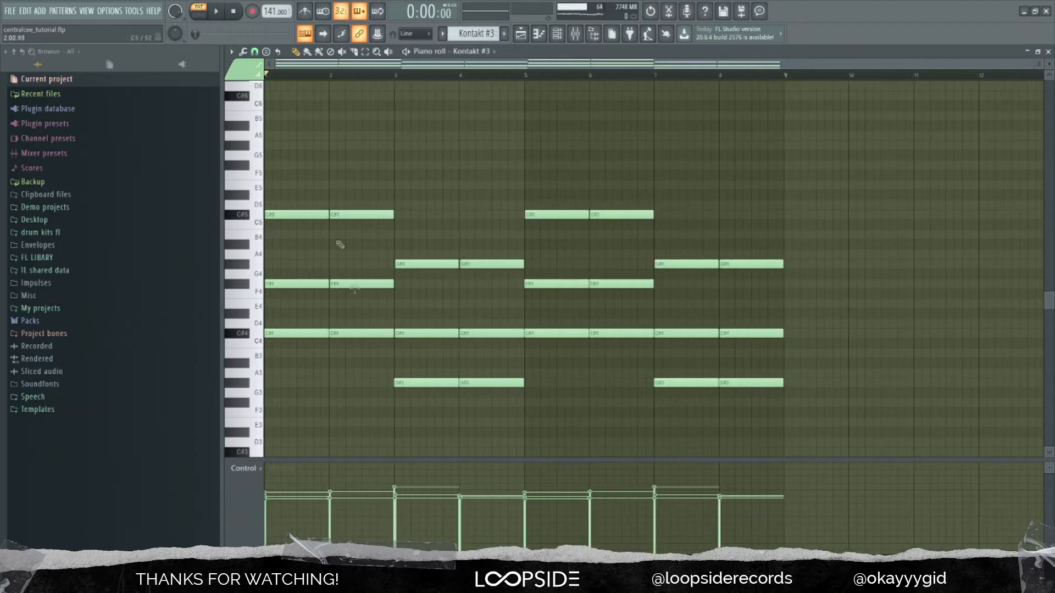
{"action": "scroll", "coordinate": [274, 329], "scroll_direction": "up", "scroll_amount": 1}
{"action": "scroll", "coordinate": [276, 330], "scroll_direction": "down", "scroll_amount": 1}
Step: Check the piano roll's scale highlighting options for the root note and scale, leaving the selection as it is
{"action": "left_click", "coordinate": [237, 54]}
{"action": "mouse_move", "coordinate": [254, 118]}
{"action": "mouse_move", "coordinate": [353, 131]}
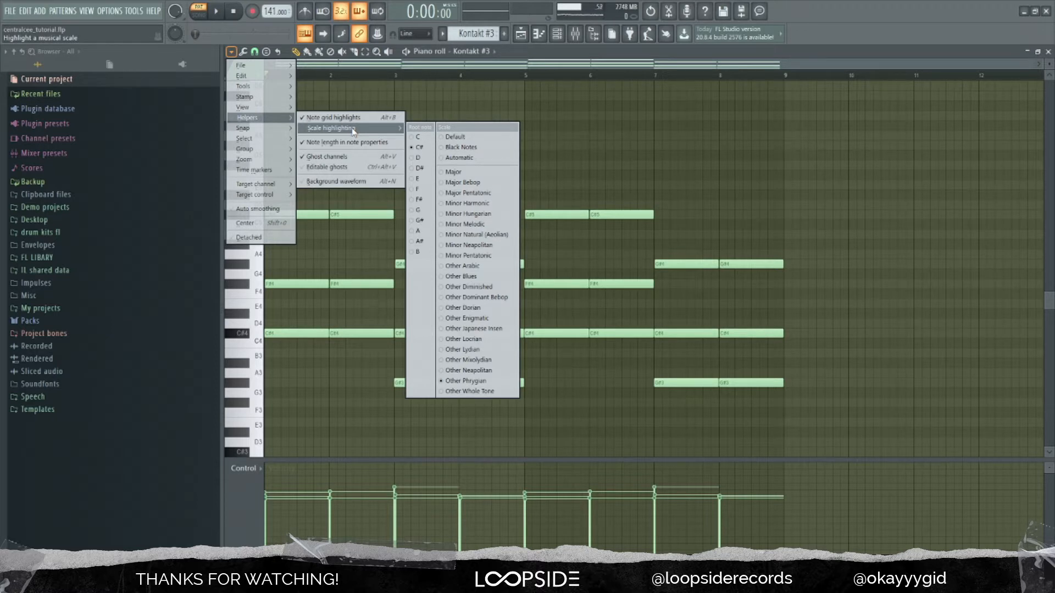
{"action": "left_click", "coordinate": [479, 111]}
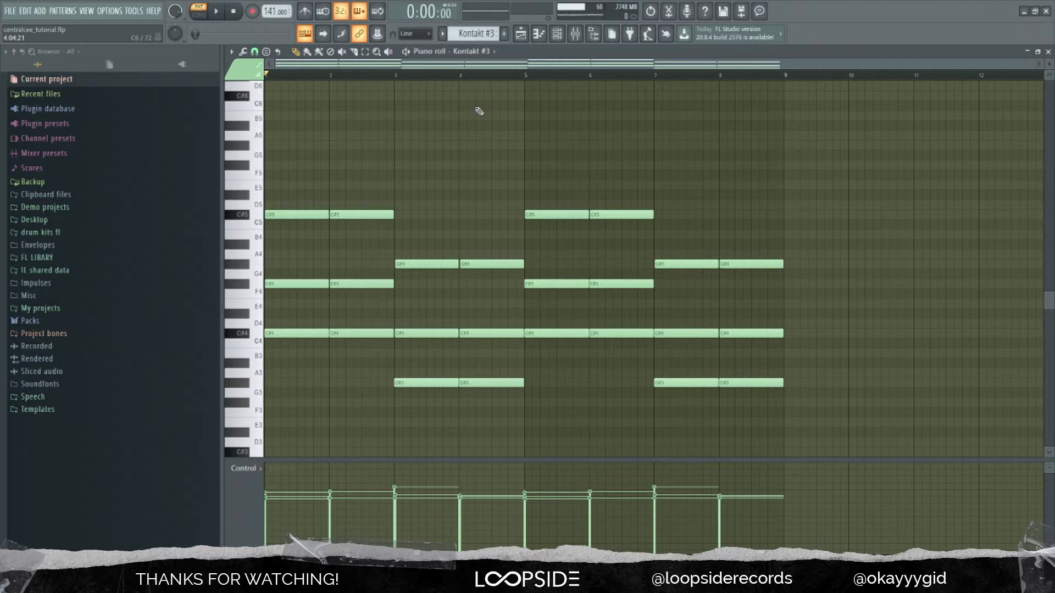
{"action": "scroll", "coordinate": [479, 111], "scroll_direction": "down", "scroll_amount": 2}
{"action": "scroll", "coordinate": [479, 111], "scroll_direction": "up", "scroll_amount": 2}
{"action": "scroll", "coordinate": [479, 112], "scroll_direction": "down", "scroll_amount": 1}
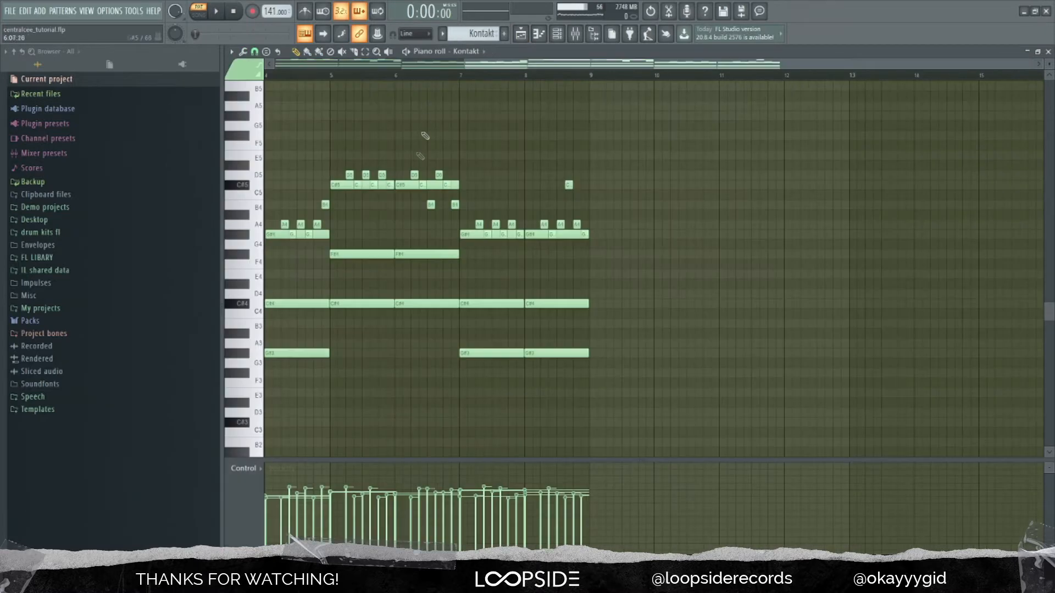
Step: Play back the Kontakt pattern from its start and examine the melody notes placed above the chords
{"action": "scroll", "coordinate": [374, 163], "scroll_direction": "left", "scroll_amount": 3}
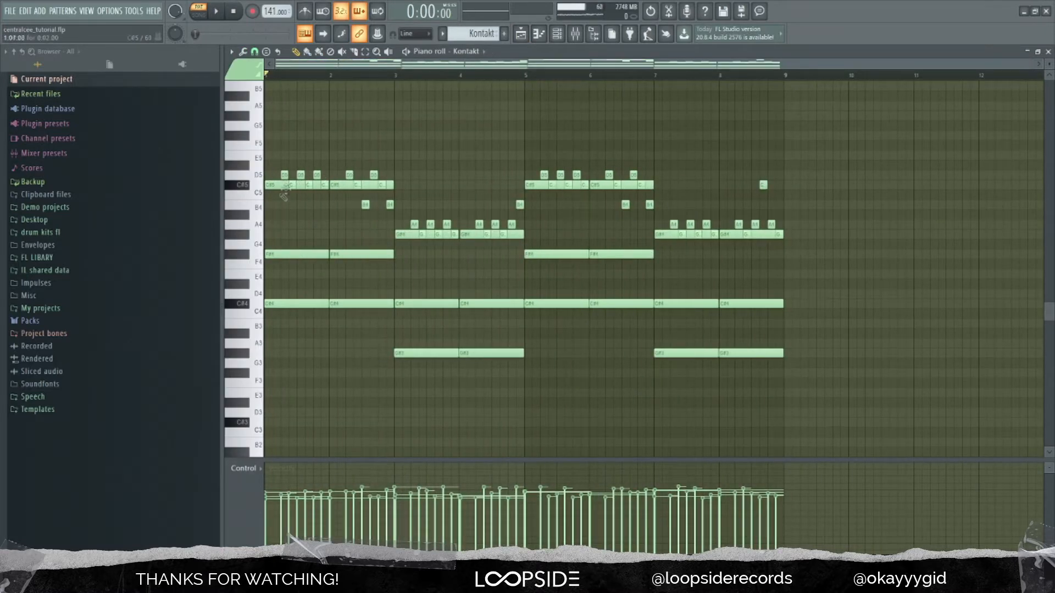
{"action": "scroll", "coordinate": [447, 156], "scroll_direction": "down", "scroll_amount": 1}
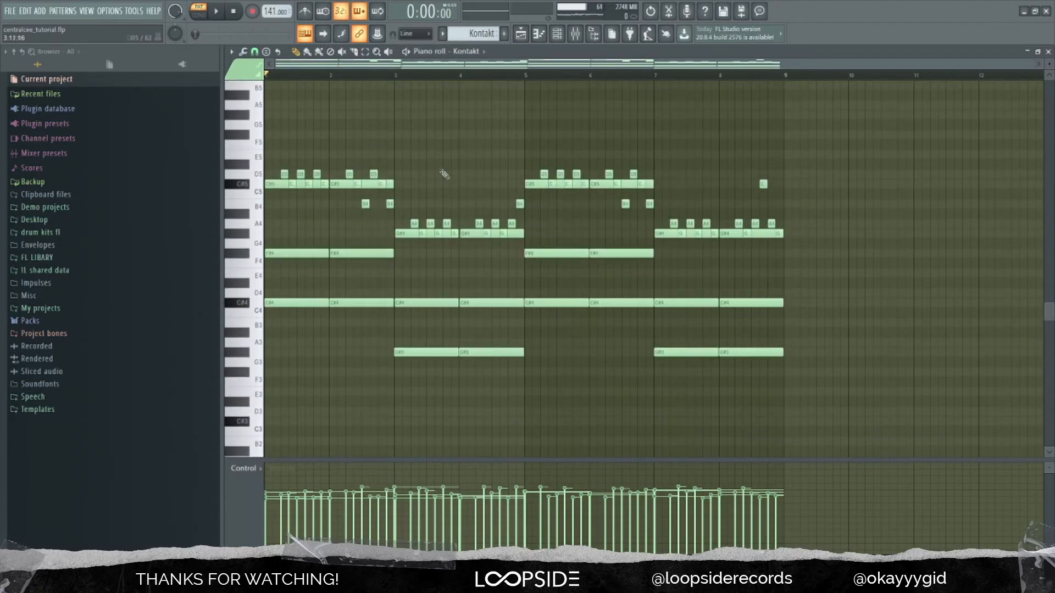
{"action": "key", "text": "space"}
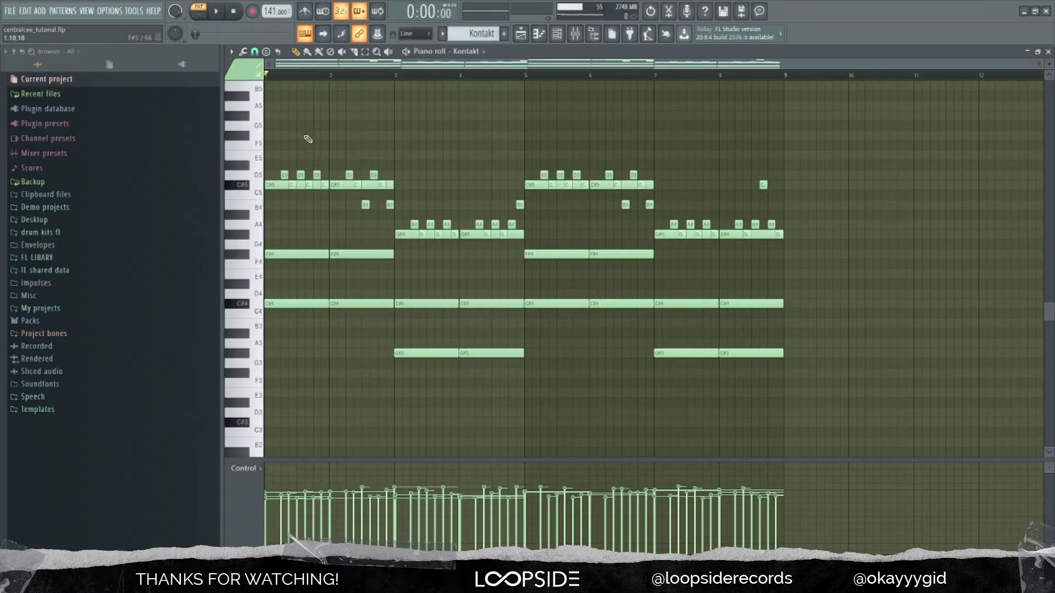
{"action": "scroll", "coordinate": [292, 148], "scroll_direction": "up", "scroll_amount": 1}
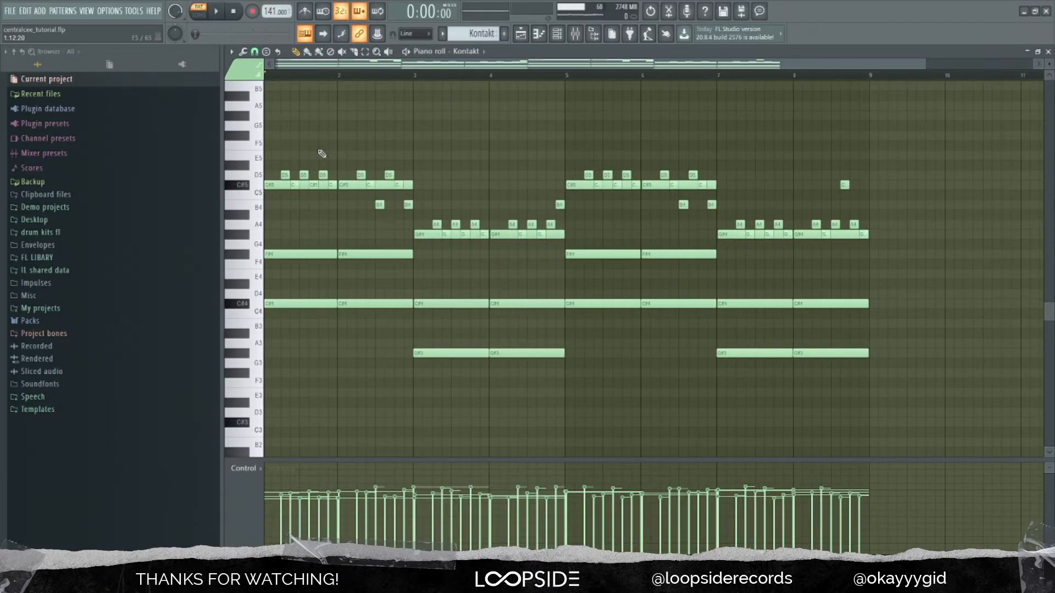
{"action": "left_click", "coordinate": [285, 176]}
{"action": "scroll", "coordinate": [273, 185], "scroll_direction": "down", "scroll_amount": 1}
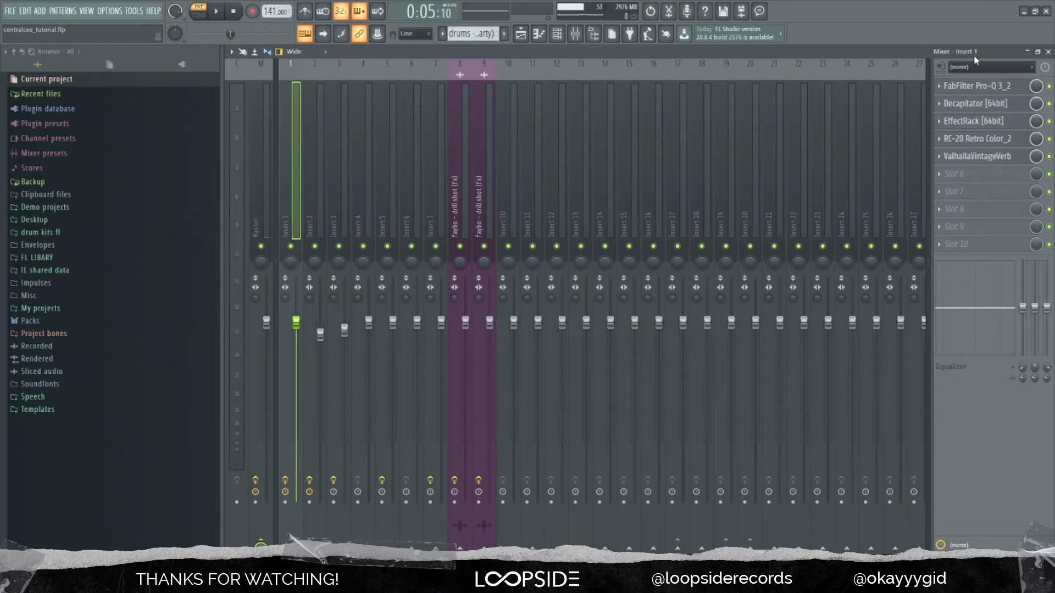
Step: Inspect the FabFilter Pro-Q 3_2, Decapitator and EffectRack settings on mixer Insert 1
{"action": "left_click", "coordinate": [994, 93]}
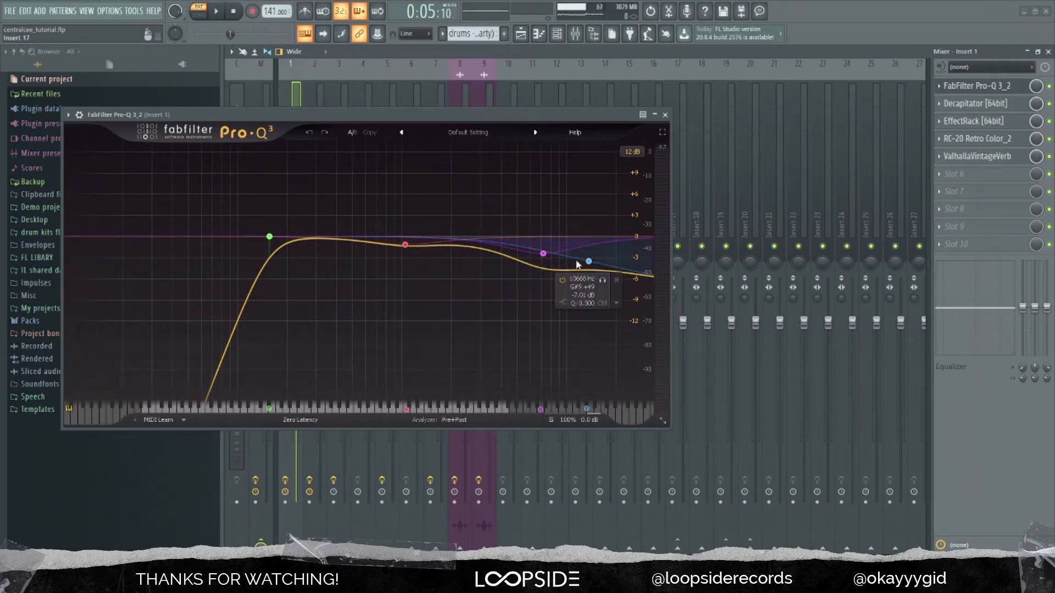
{"action": "left_click", "coordinate": [664, 115]}
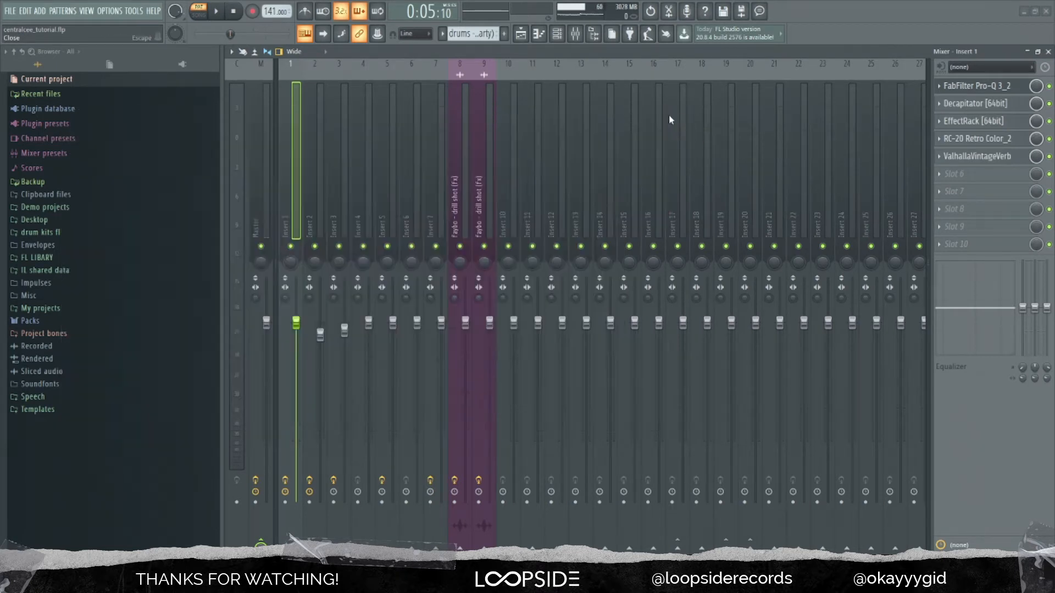
{"action": "left_click", "coordinate": [1003, 109]}
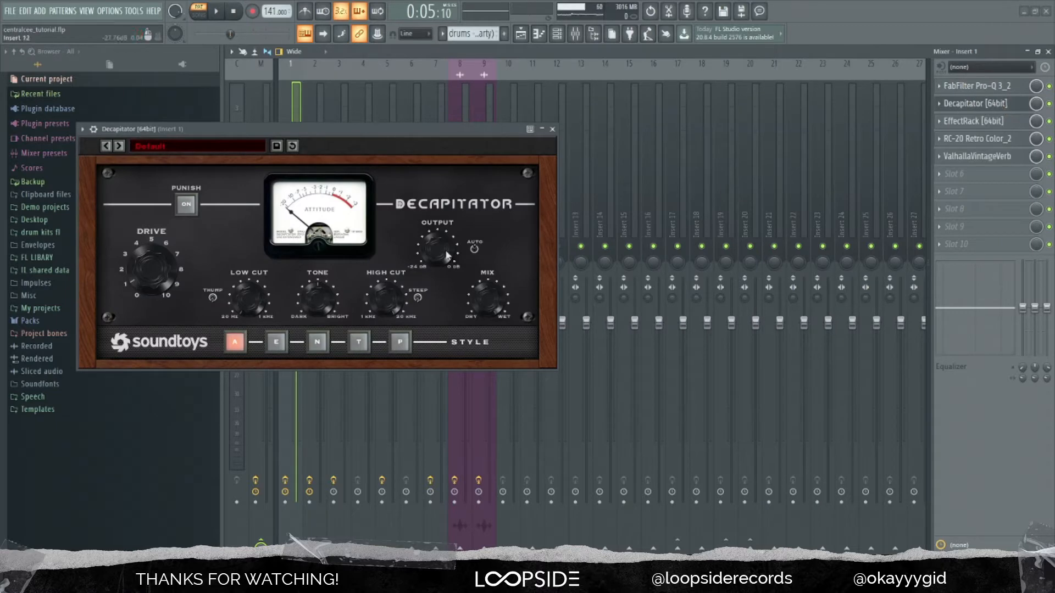
{"action": "left_click", "coordinate": [553, 129]}
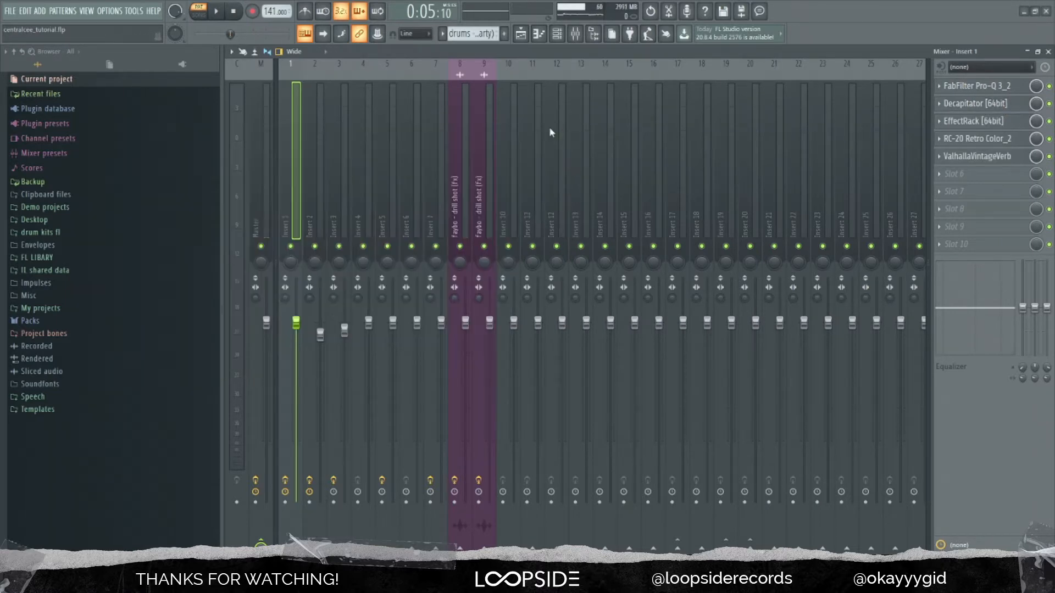
{"action": "left_click", "coordinate": [985, 122]}
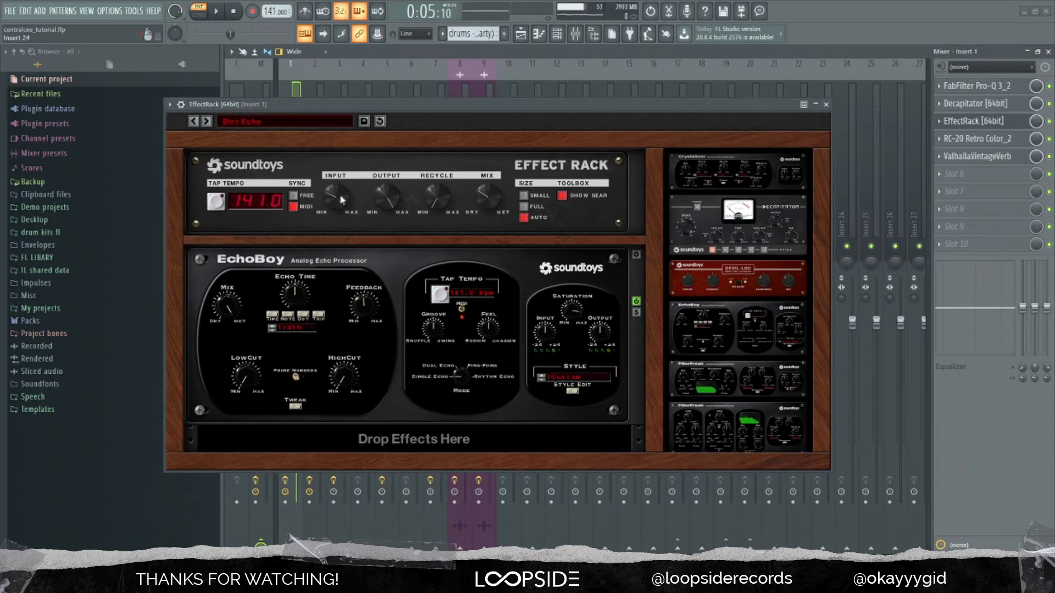
{"action": "left_click", "coordinate": [826, 104]}
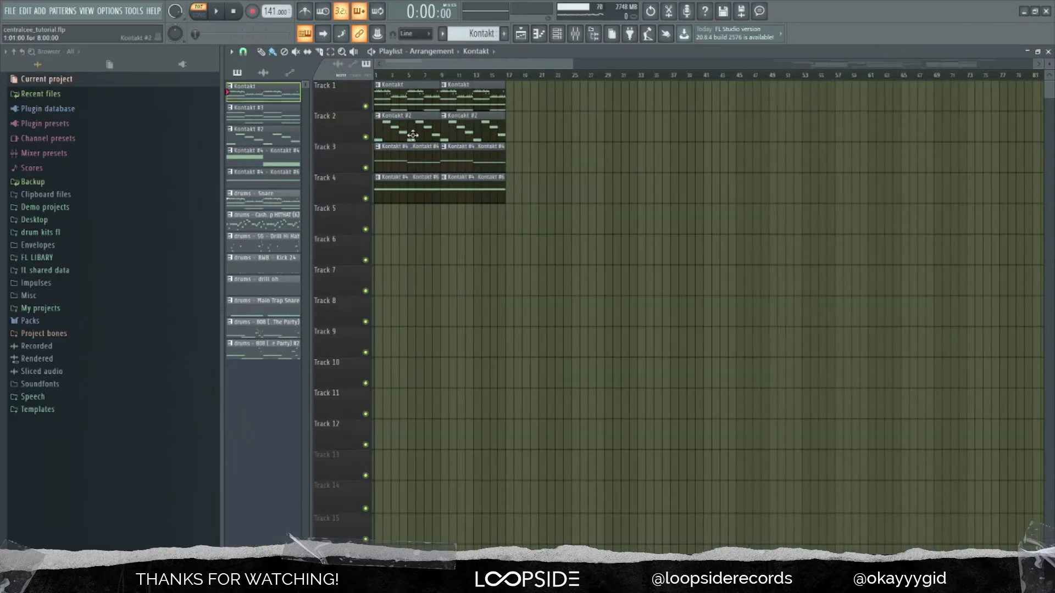
Step: Open the Kontakt #2 pattern from the playlist in the piano roll and play it back
{"action": "double_click", "coordinate": [412, 135]}
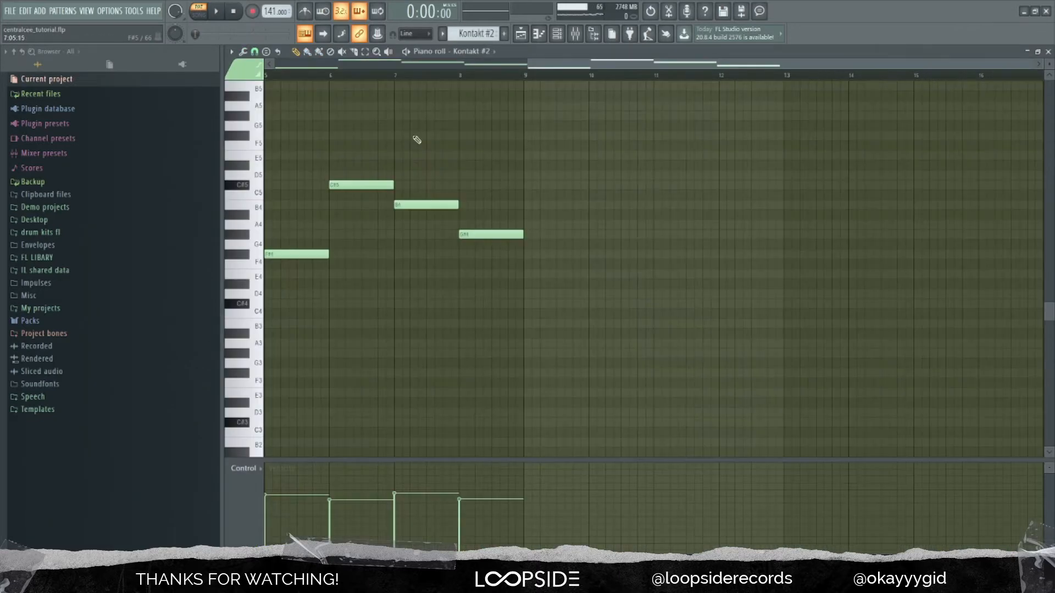
{"action": "key", "text": "space"}
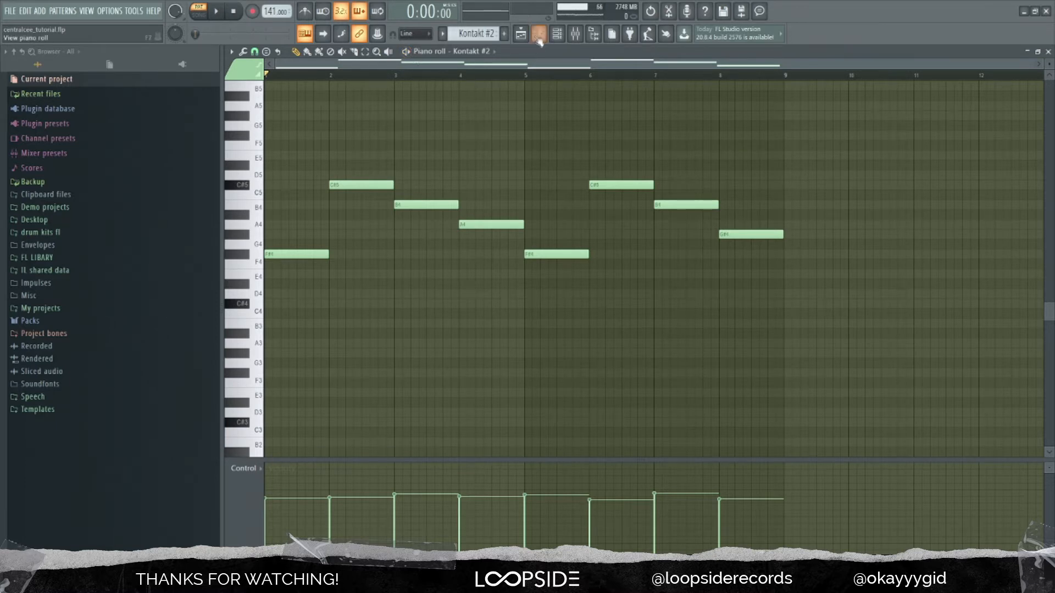
{"action": "left_click", "coordinate": [520, 34]}
{"action": "double_click", "coordinate": [397, 125]}
Step: Open the Kontakt #2 instrument and inspect its Ney Vibrato - Extended Range patch
{"action": "left_click", "coordinate": [594, 34]}
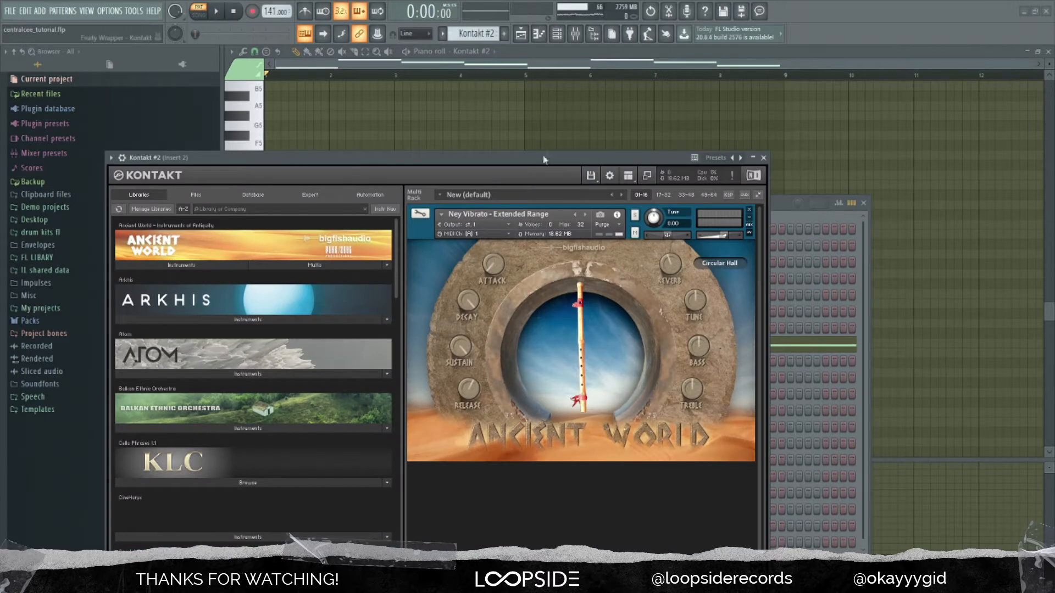
{"action": "left_click_drag", "start_coordinate": [544, 158], "coordinate": [546, 135]}
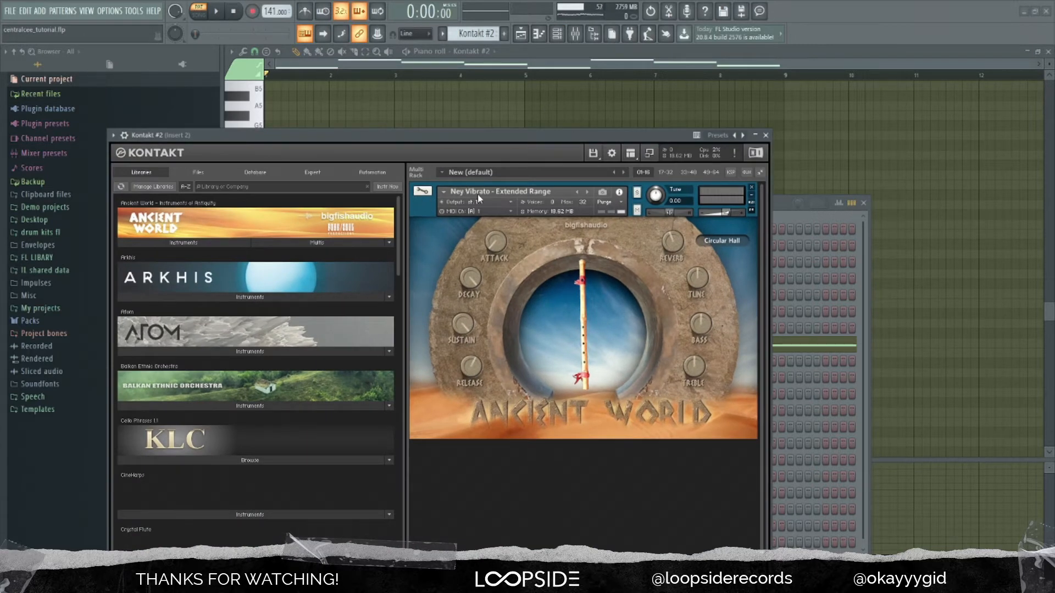
{"action": "left_click", "coordinate": [694, 125]}
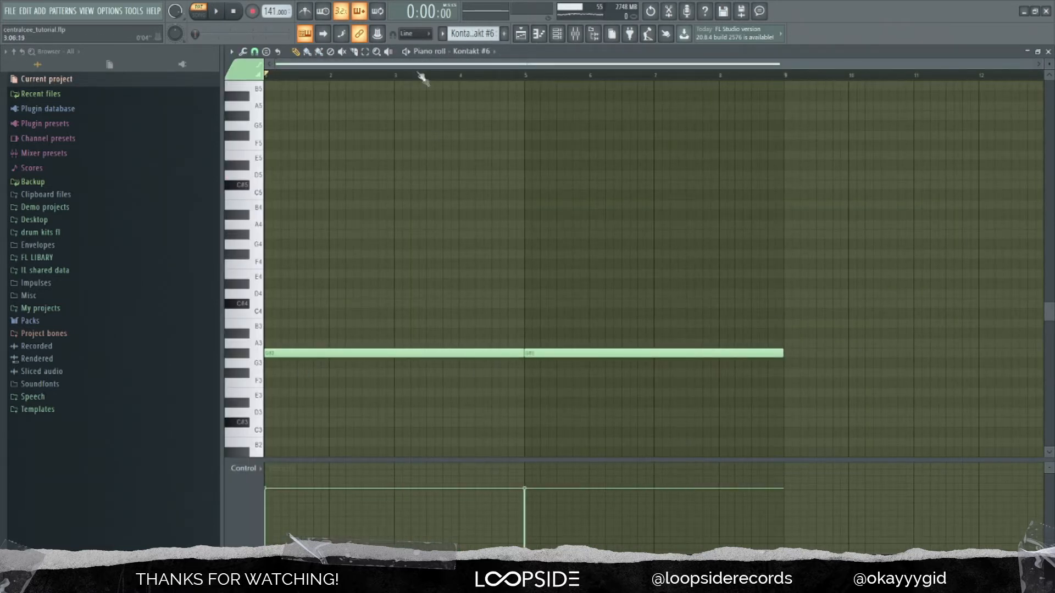
Step: Play back the Kontakt #6 pattern and inspect its Vocalise 2 instrument with the C min Phrases (with Scapes) patch
{"action": "key", "text": "space"}
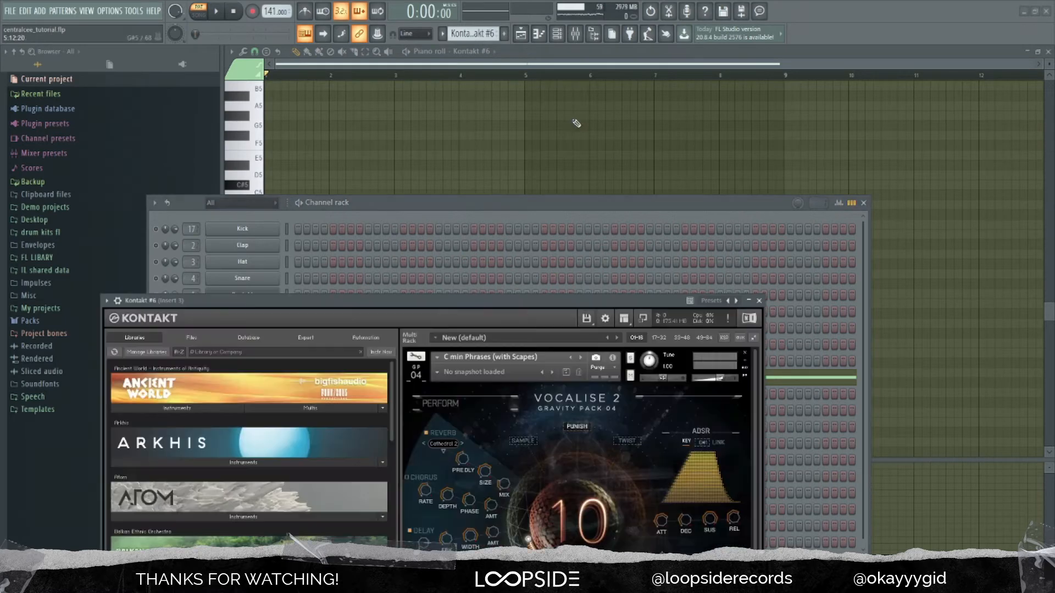
{"action": "left_click_drag", "start_coordinate": [503, 302], "coordinate": [525, 138]}
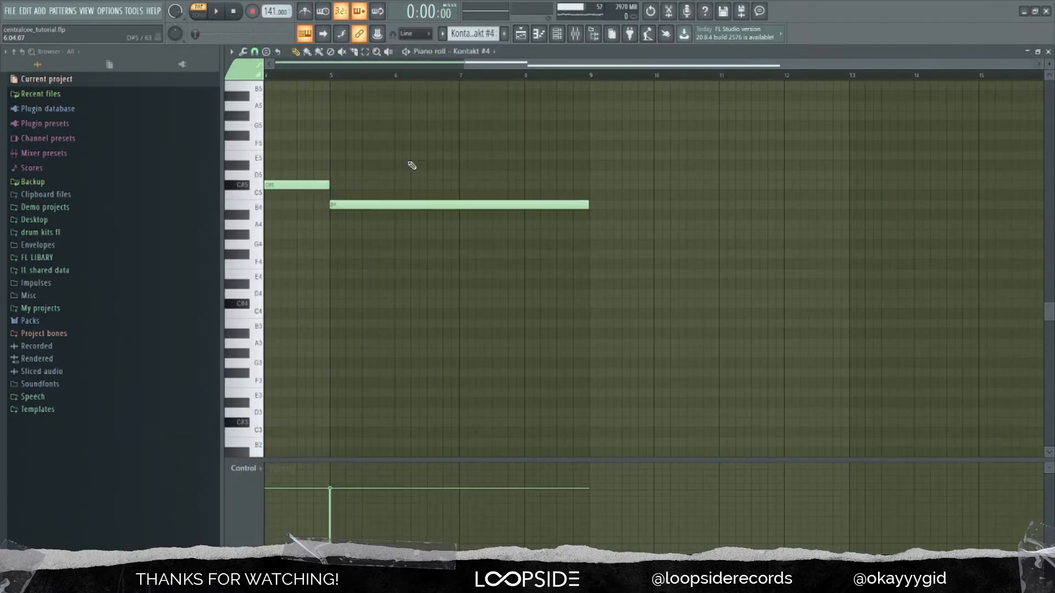
Step: Play back the Kontakt #4 pattern from its start and examine its two sustained notes in the piano roll
{"action": "scroll", "coordinate": [412, 165], "scroll_direction": "left", "scroll_amount": 3}
{"action": "scroll", "coordinate": [420, 156], "scroll_direction": "up", "scroll_amount": 3}
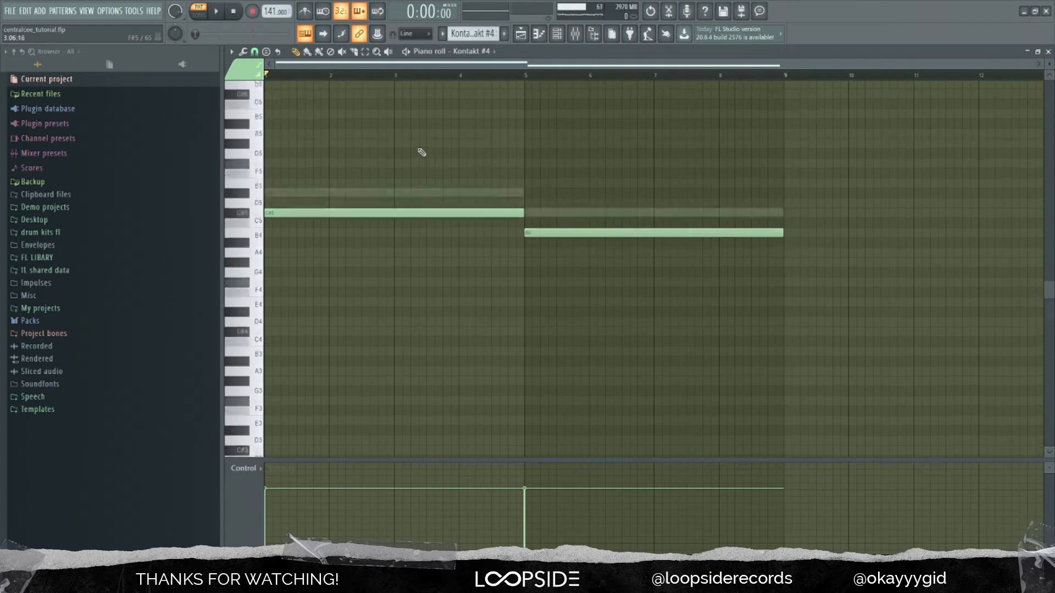
{"action": "key", "text": "space"}
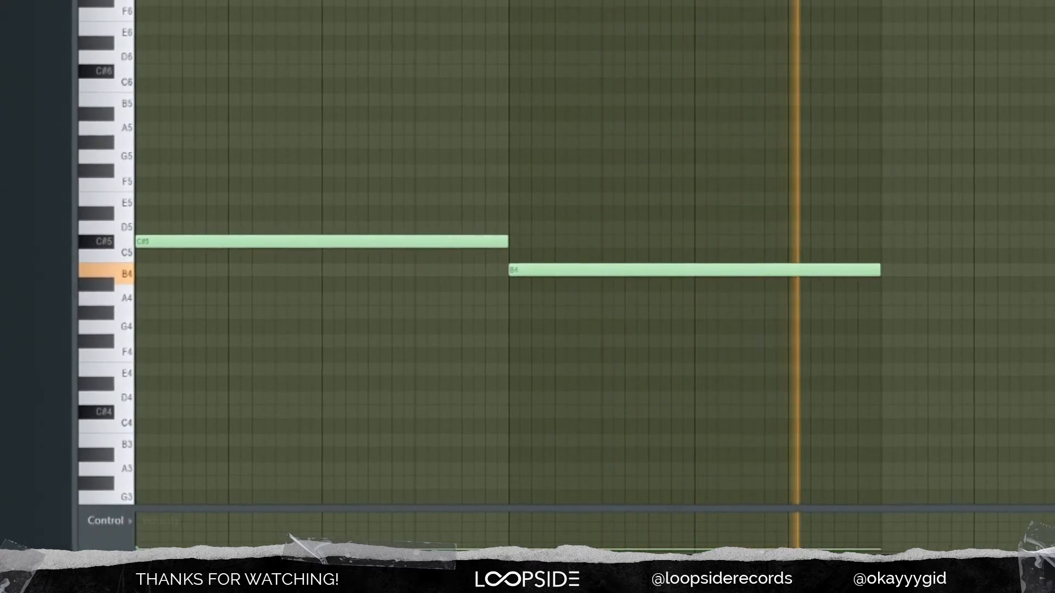
{"action": "key", "text": "space"}
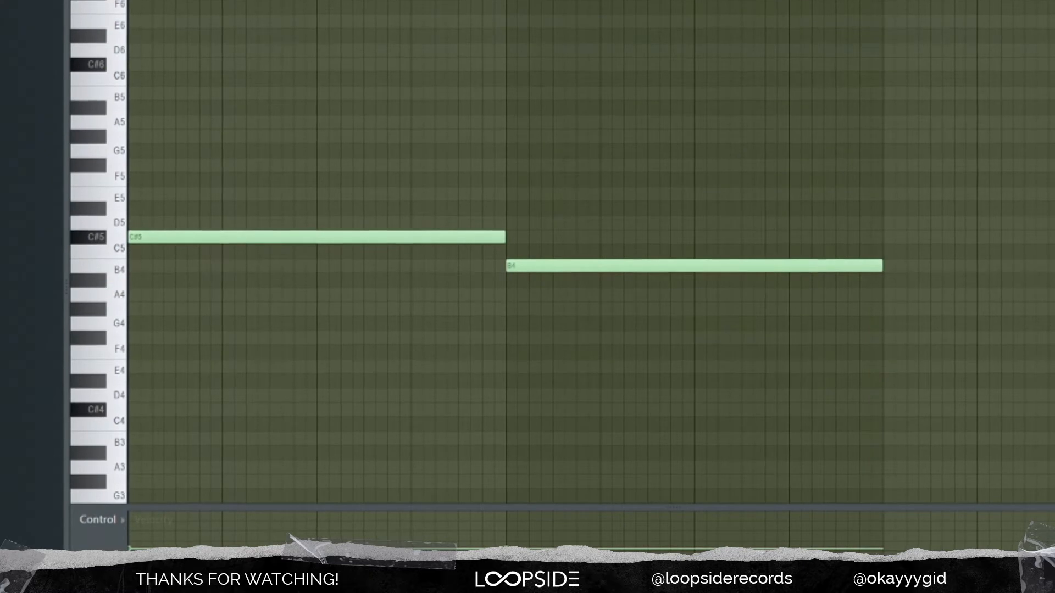
{"action": "left_click", "coordinate": [262, 184]}
{"action": "left_click", "coordinate": [259, 195]}
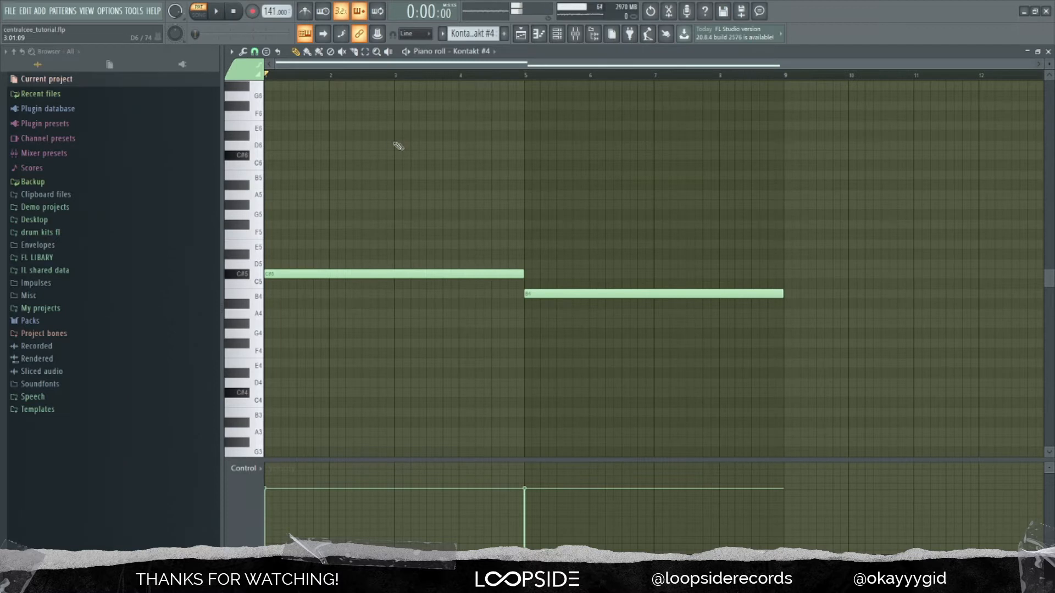
Step: Return to the playlist and view the overall arrangement of the melody patterns on Tracks 1 to 4
{"action": "left_click", "coordinate": [529, 41]}
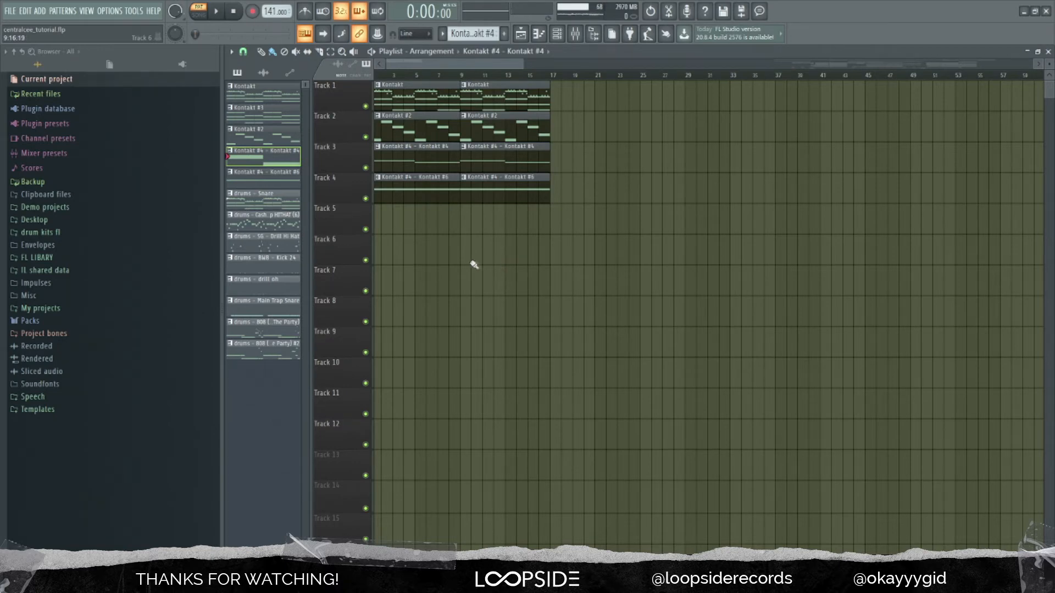
{"action": "scroll", "coordinate": [476, 264], "scroll_direction": "down", "scroll_amount": 3}
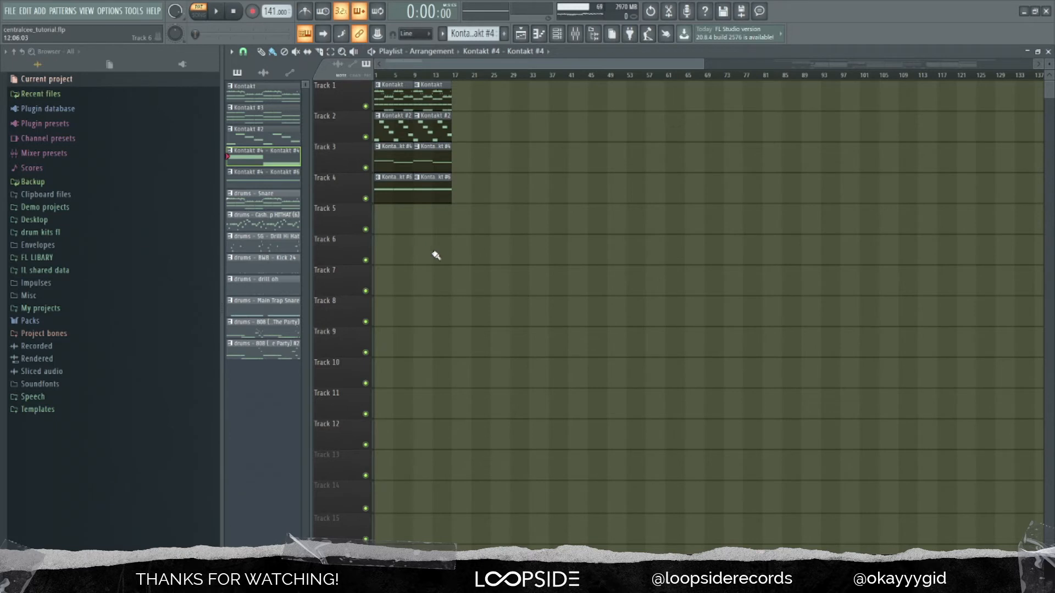
{"action": "scroll", "coordinate": [394, 238], "scroll_direction": "up", "scroll_amount": 2}
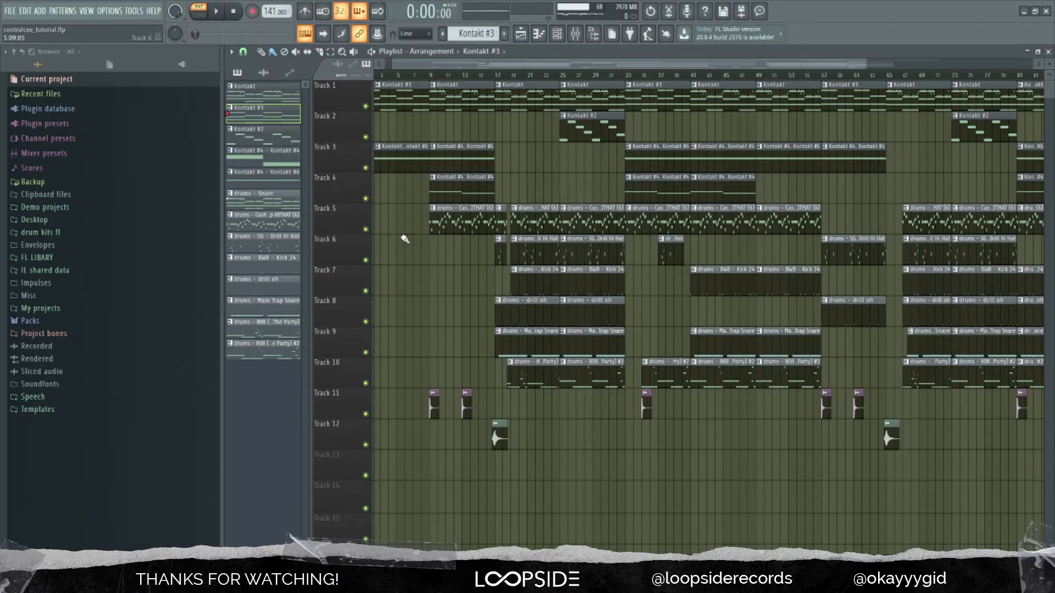
Step: Open the CashMoneyAp HITHAT (6) pattern from Track 5 and play it back in the piano roll
{"action": "scroll", "coordinate": [430, 222], "scroll_direction": "down", "scroll_amount": 2}
{"action": "double_click", "coordinate": [433, 222]}
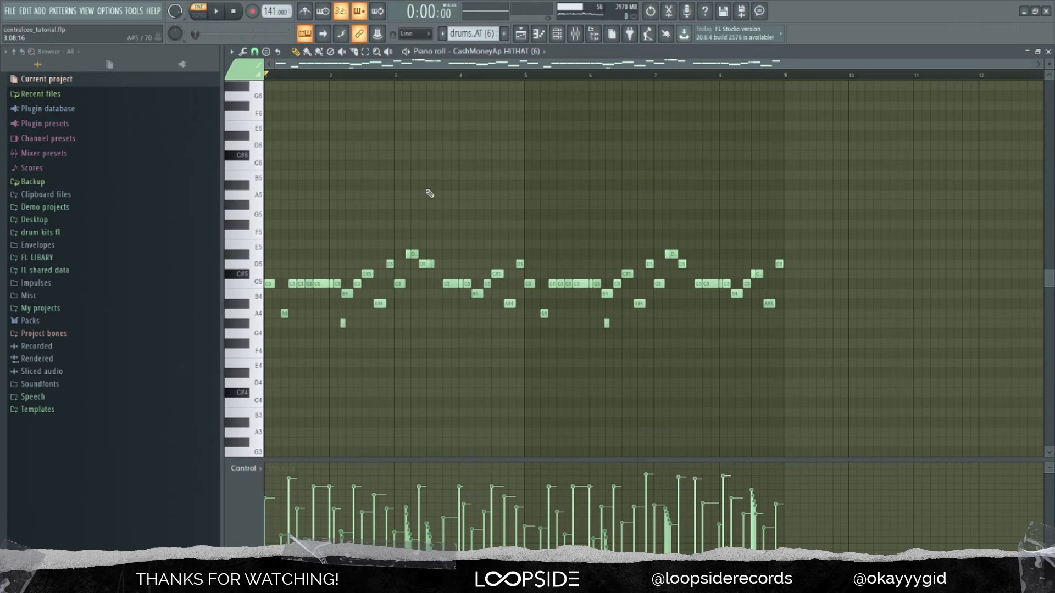
{"action": "key", "text": "space"}
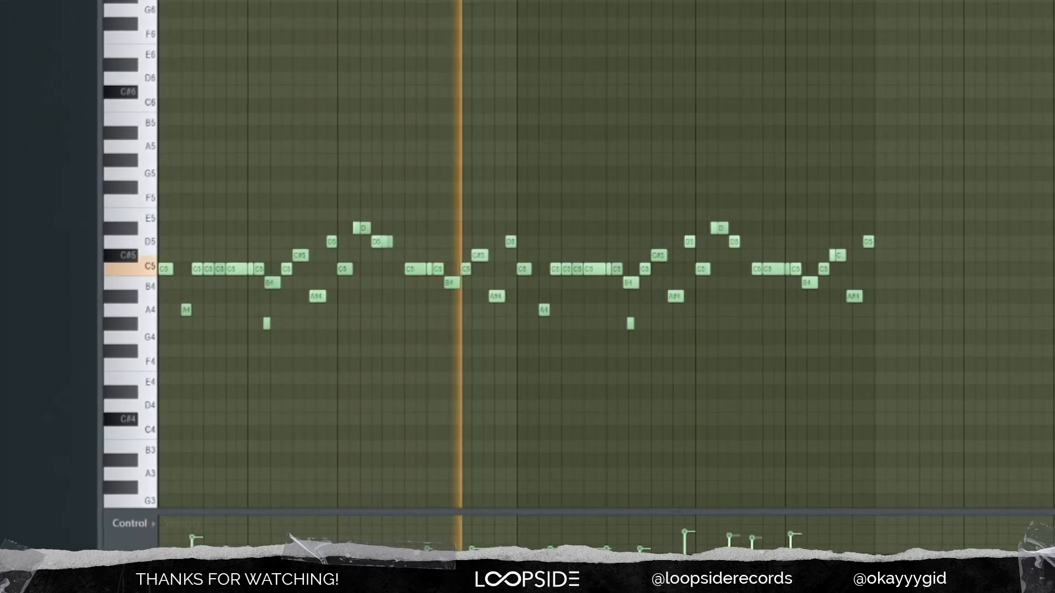
{"action": "key", "text": "space"}
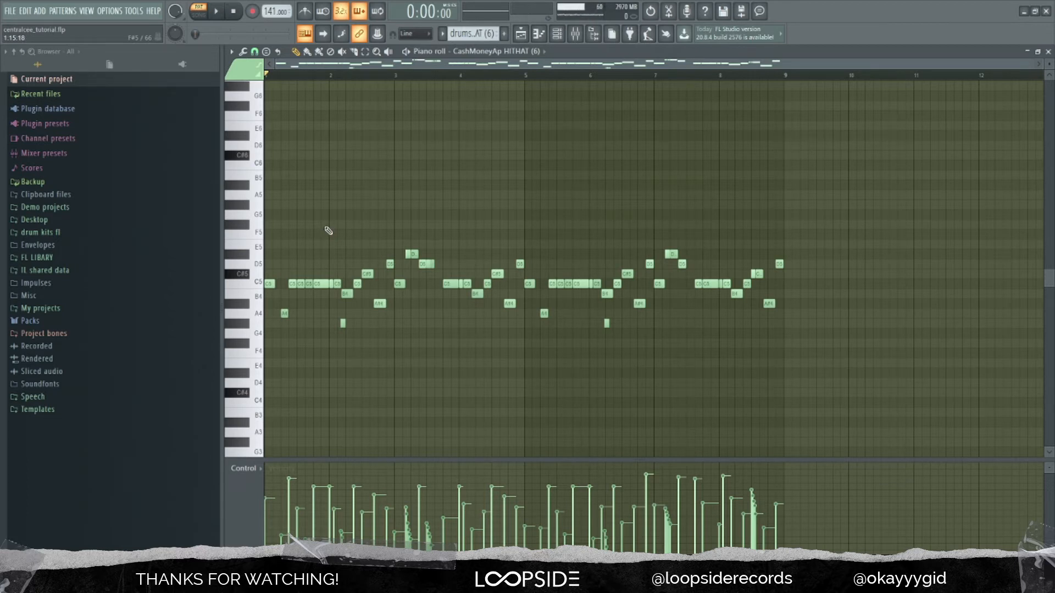
Step: Examine the hi-hat rolls up close in the CashMoneyAp HITHAT (6) pattern, including the descending velocities of the low roll near bar 2
{"action": "scroll", "coordinate": [328, 231], "scroll_direction": "up", "scroll_amount": 3}
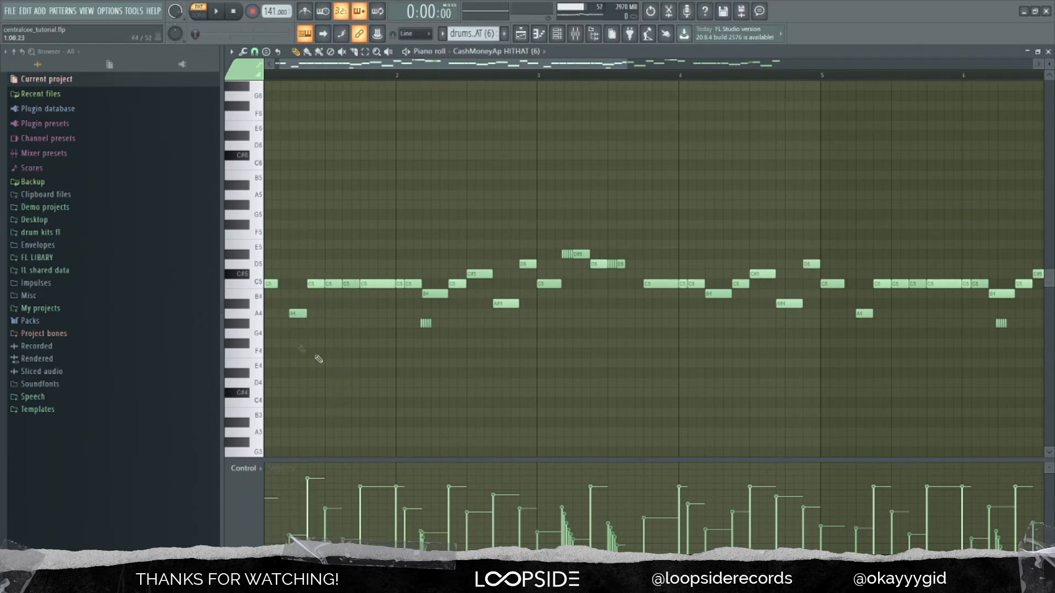
{"action": "scroll", "coordinate": [323, 372], "scroll_direction": "down", "scroll_amount": 3}
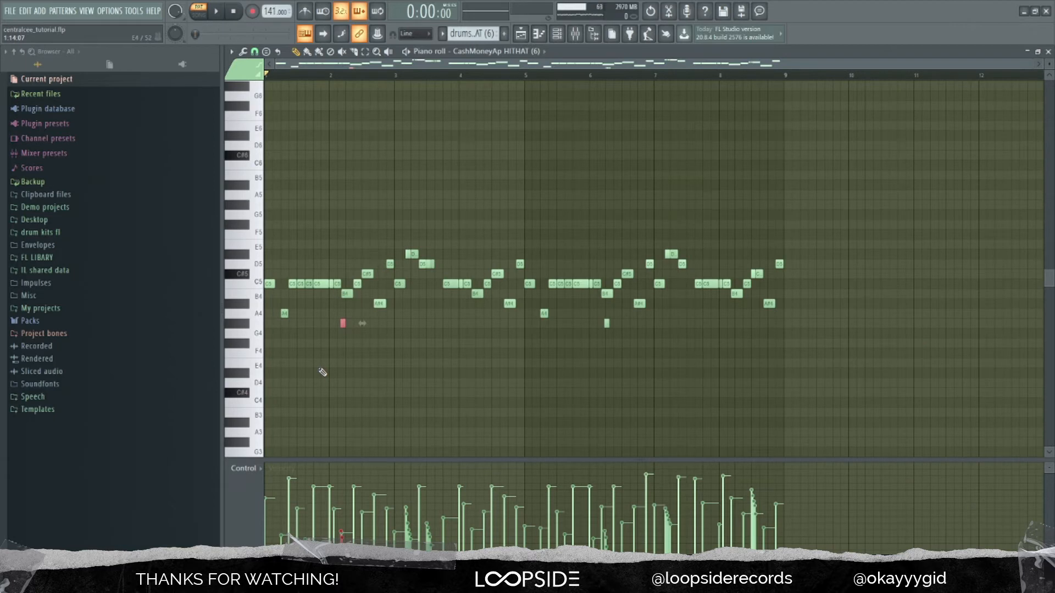
{"action": "scroll", "coordinate": [322, 372], "scroll_direction": "up", "scroll_amount": 3}
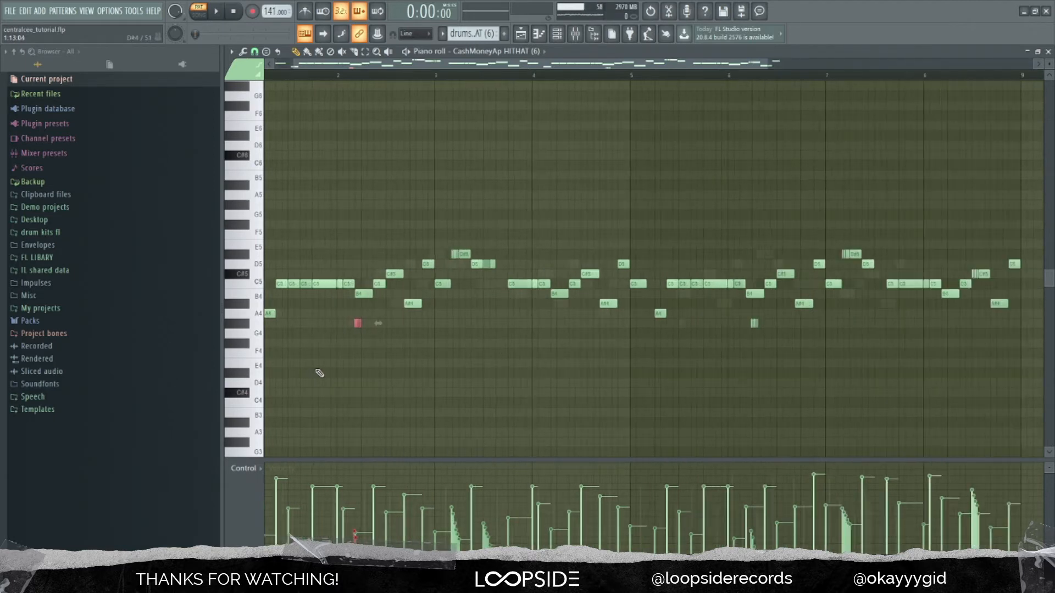
{"action": "scroll", "coordinate": [376, 365], "scroll_direction": "up", "scroll_amount": 7}
{"action": "scroll", "coordinate": [377, 374], "scroll_direction": "down", "scroll_amount": 8}
{"action": "left_click_drag", "start_coordinate": [374, 516], "coordinate": [392, 552]}
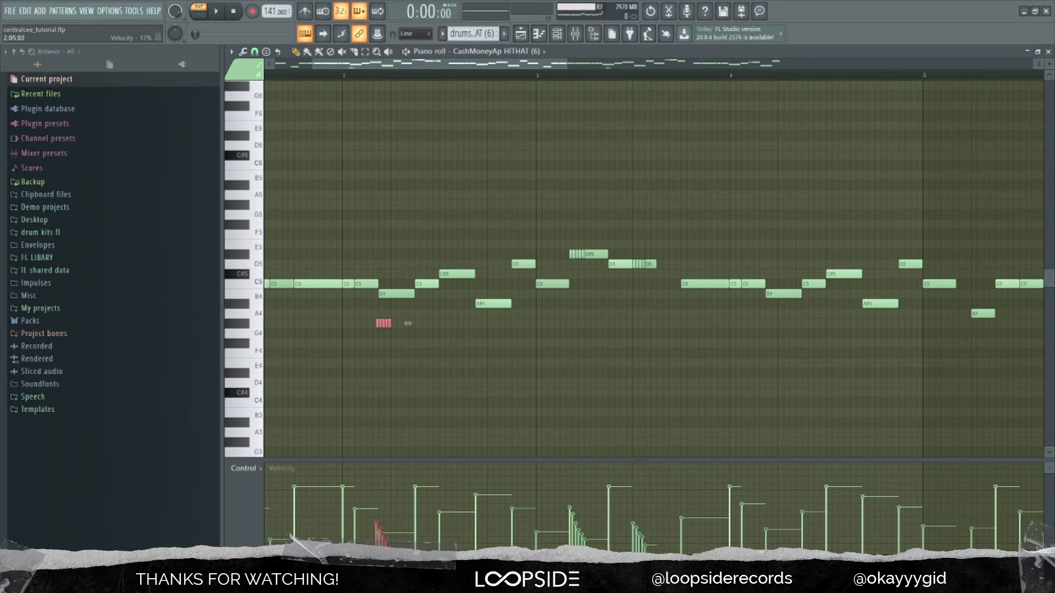
{"action": "key", "text": "space"}
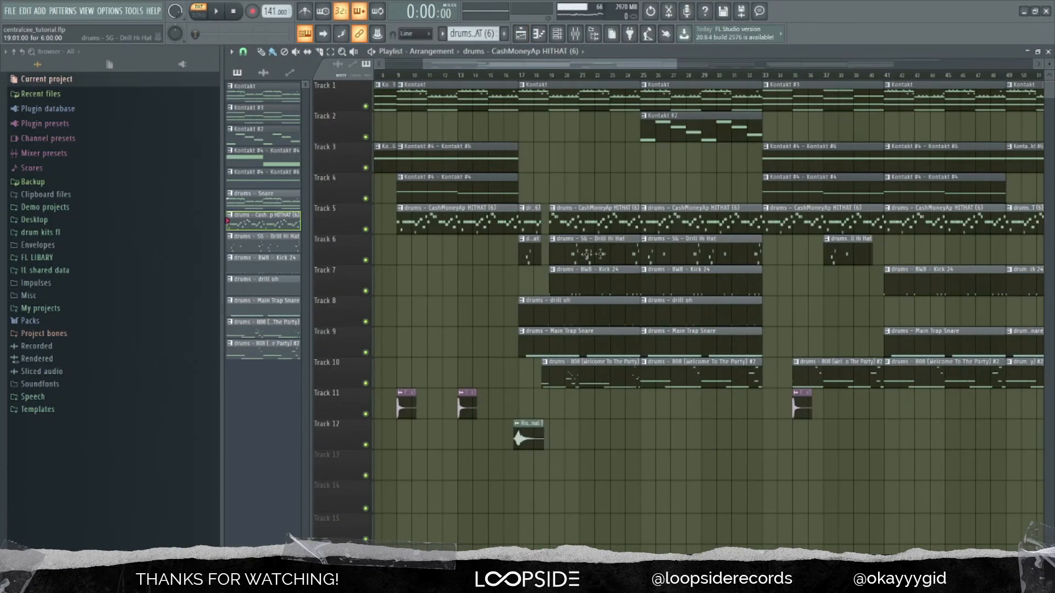
Step: Place an eight-bar SG - Drill Hi Hat clip at bar 9 on Track 6 and audition it alone and with Track 5
{"action": "left_click_drag", "start_coordinate": [521, 254], "coordinate": [397, 254]}
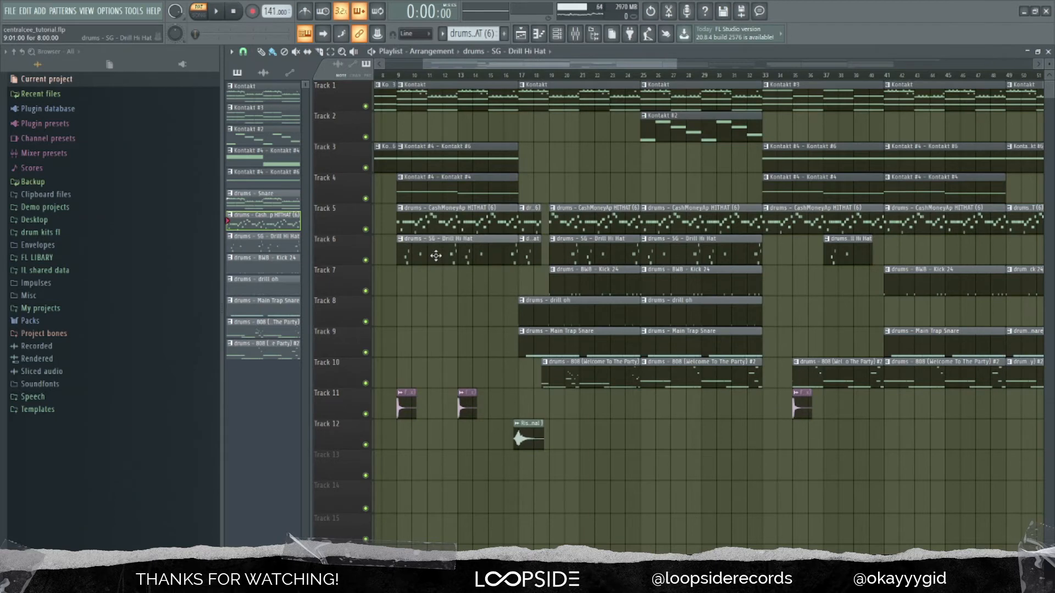
{"action": "double_click", "coordinate": [416, 254]}
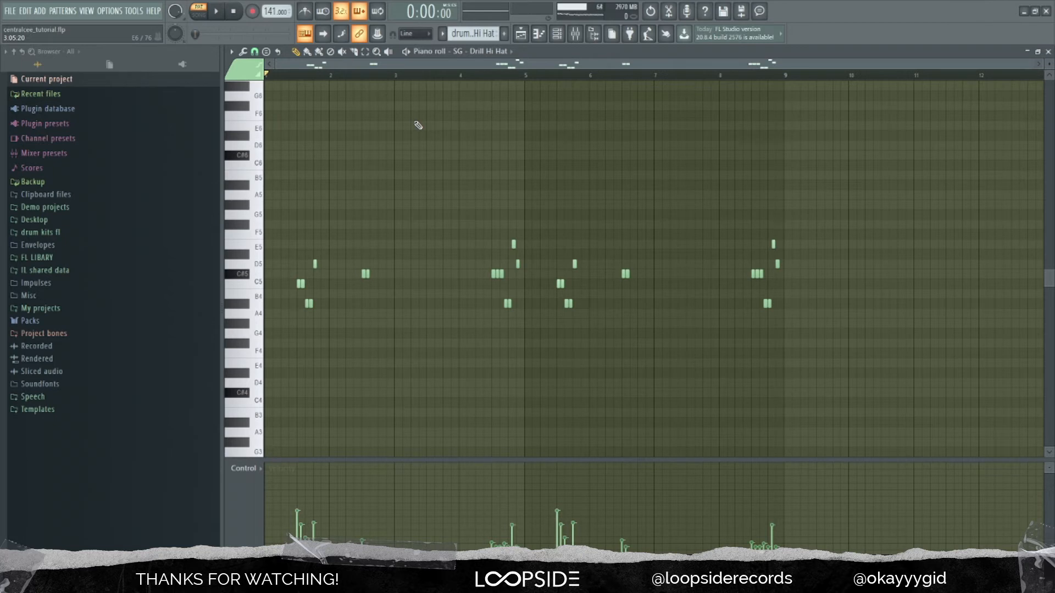
{"action": "key", "text": "space"}
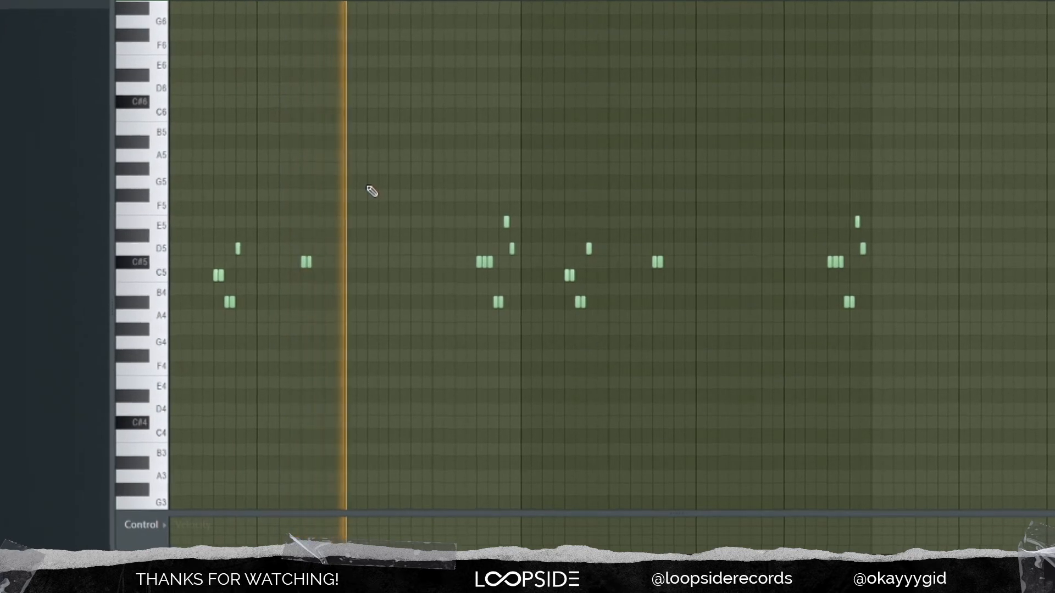
{"action": "key", "text": "space"}
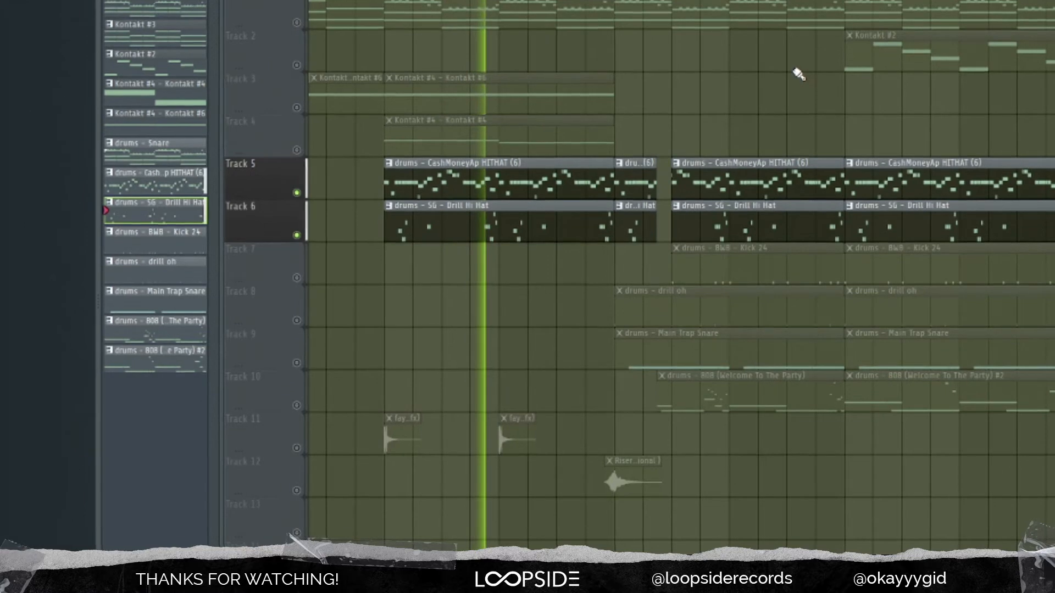
{"action": "key", "text": "space"}
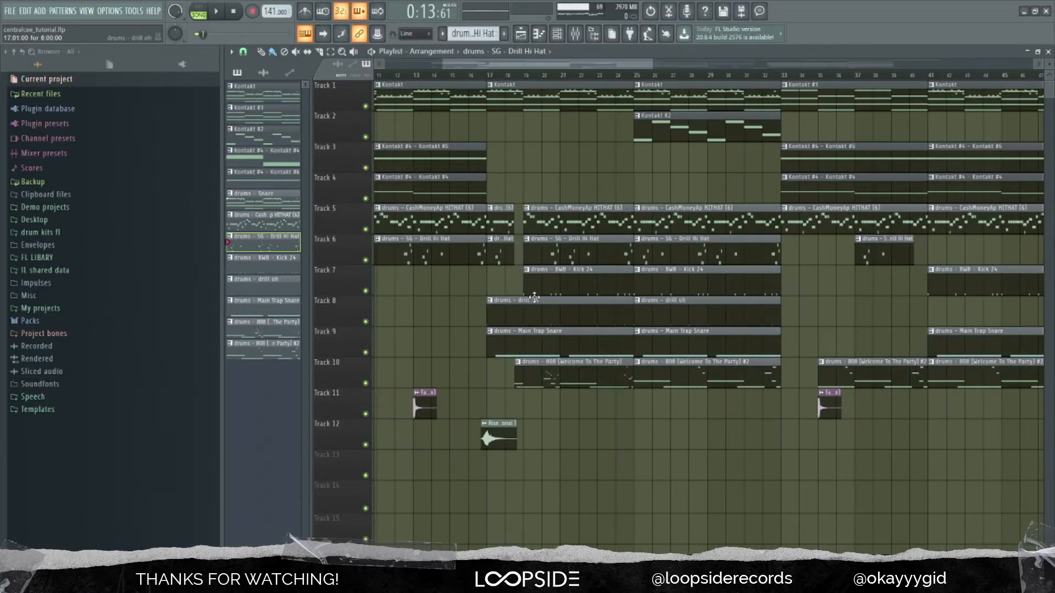
Step: Open the Main Trap Snare pattern from Track 9 and play back its snare placement in the piano roll
{"action": "double_click", "coordinate": [535, 343]}
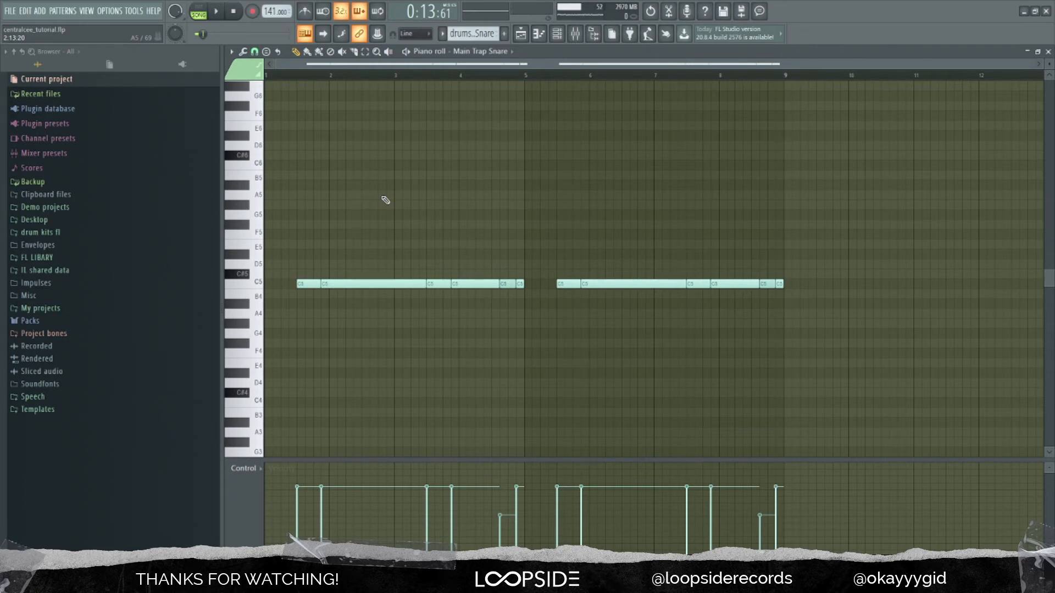
{"action": "key", "text": "space"}
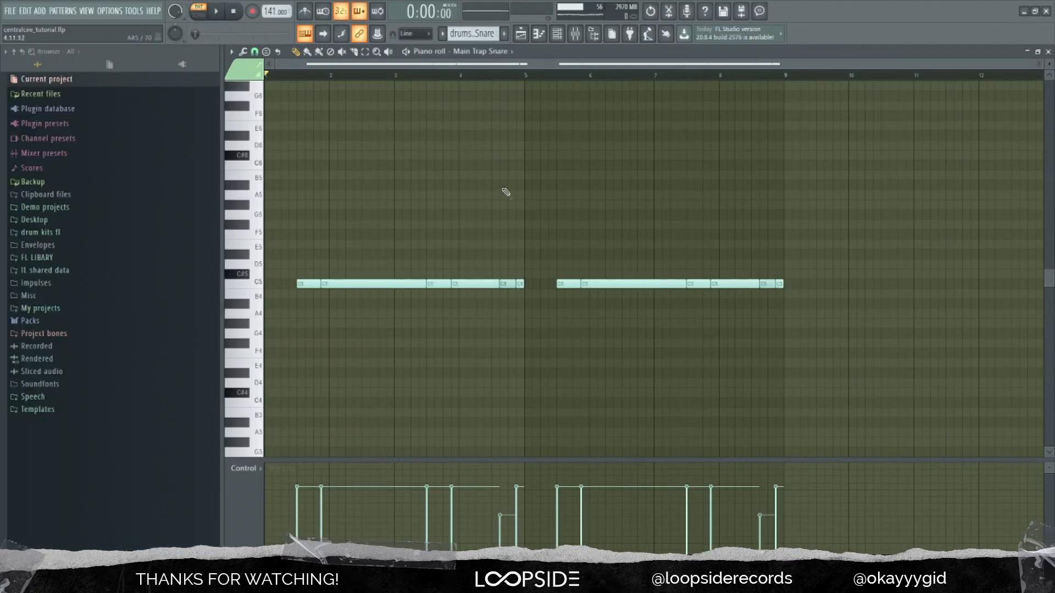
{"action": "left_click", "coordinate": [521, 34]}
Step: Solo the BWB - Kick 24 and Main Trap Snare tracks, play them from bar 25, and restore all tracks
{"action": "left_click", "coordinate": [365, 352]}
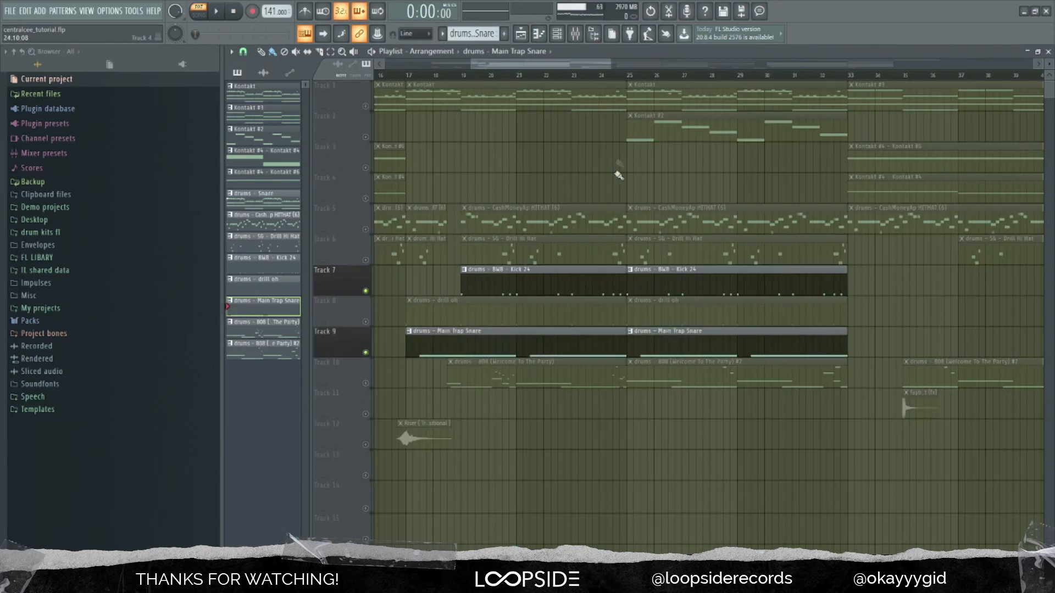
{"action": "left_click", "coordinate": [629, 77]}
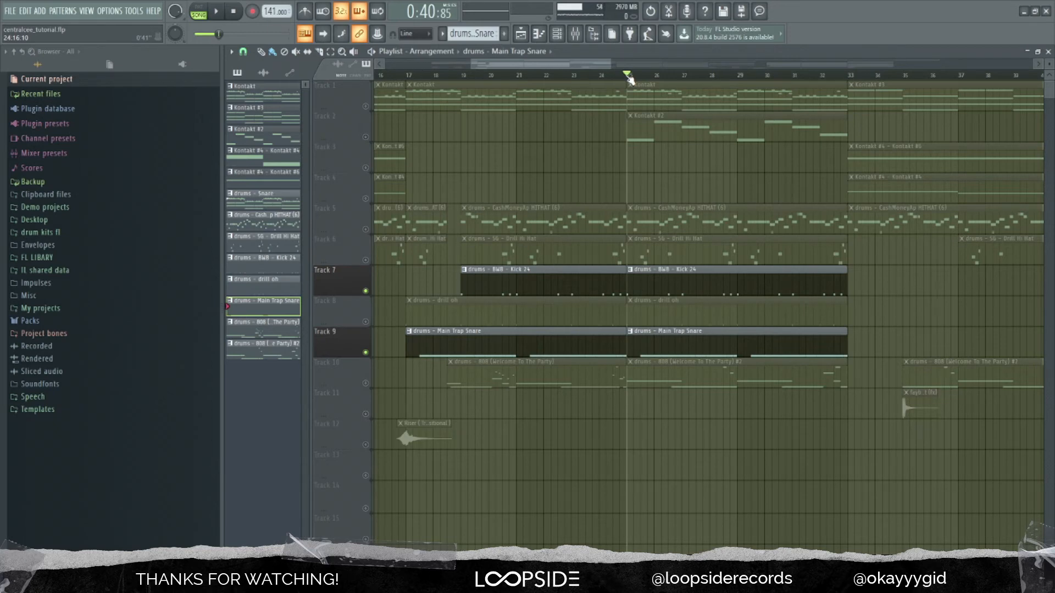
{"action": "key", "text": "space"}
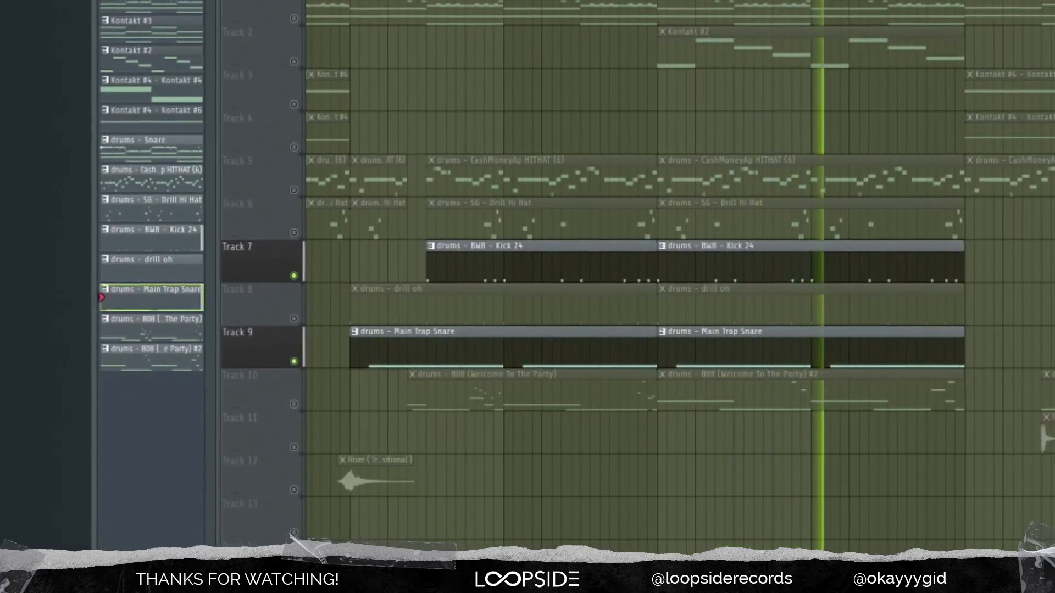
{"action": "key", "text": "space"}
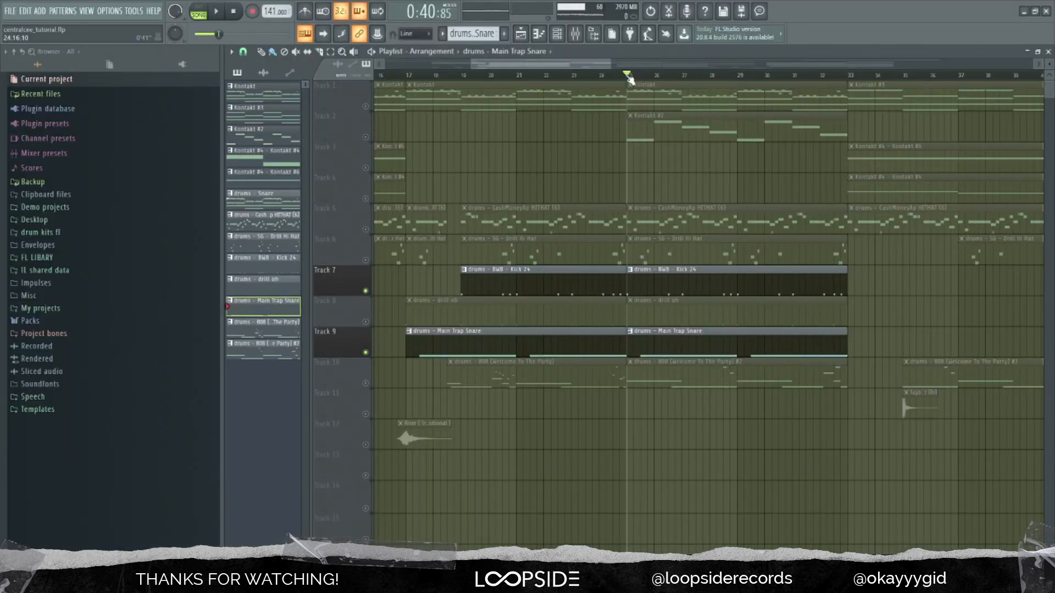
{"action": "left_click", "coordinate": [365, 291]}
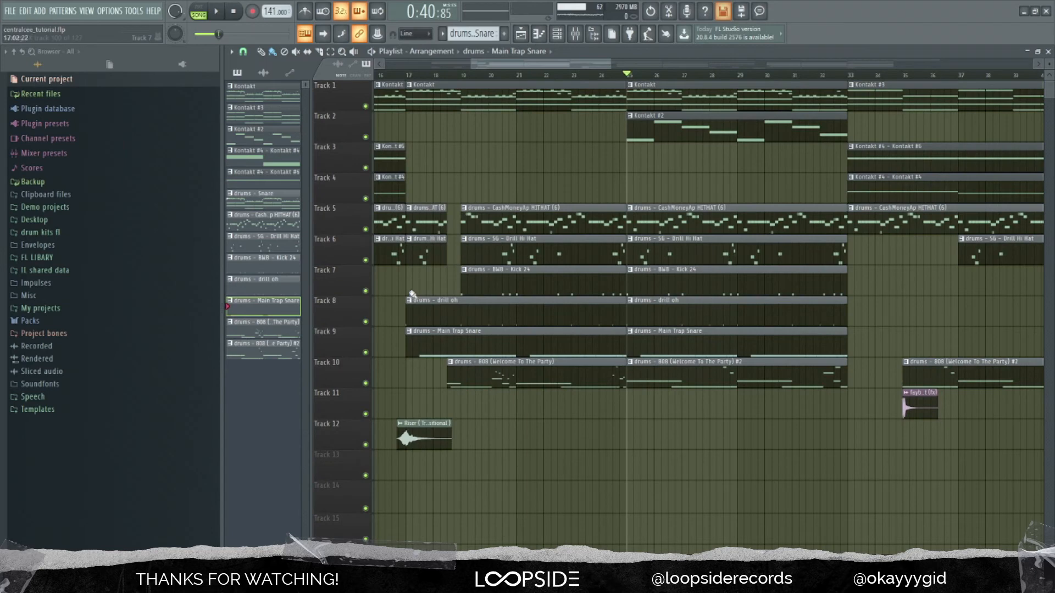
Step: Open the drill oh pattern from Track 8 and play back its vocal hits in the piano roll
{"action": "scroll", "coordinate": [409, 294], "scroll_direction": "down", "scroll_amount": 4}
{"action": "double_click", "coordinate": [565, 322]}
{"action": "scroll", "coordinate": [417, 202], "scroll_direction": "left", "scroll_amount": 2}
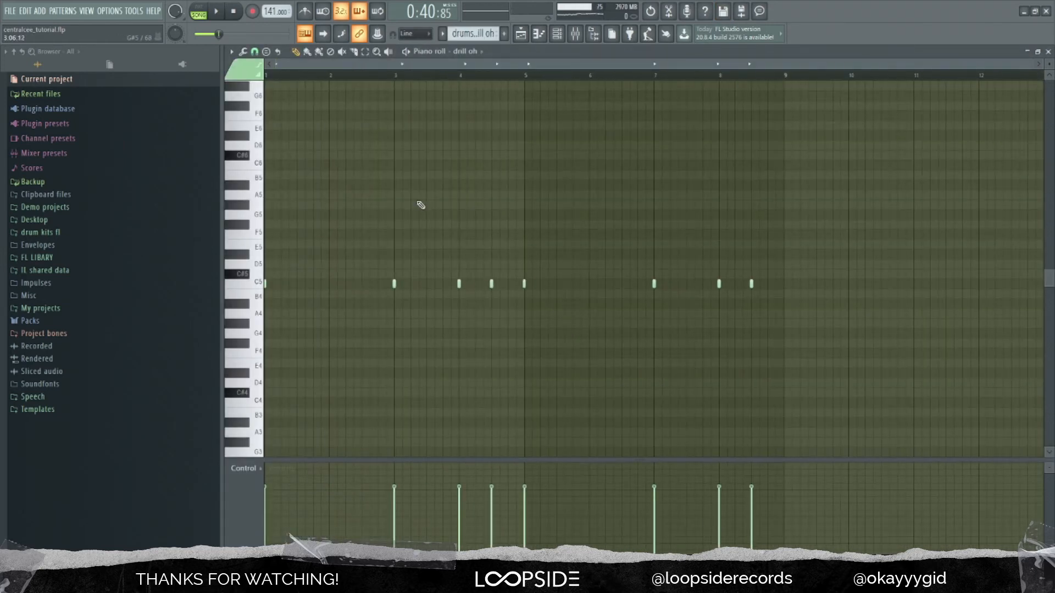
{"action": "left_click", "coordinate": [412, 52]}
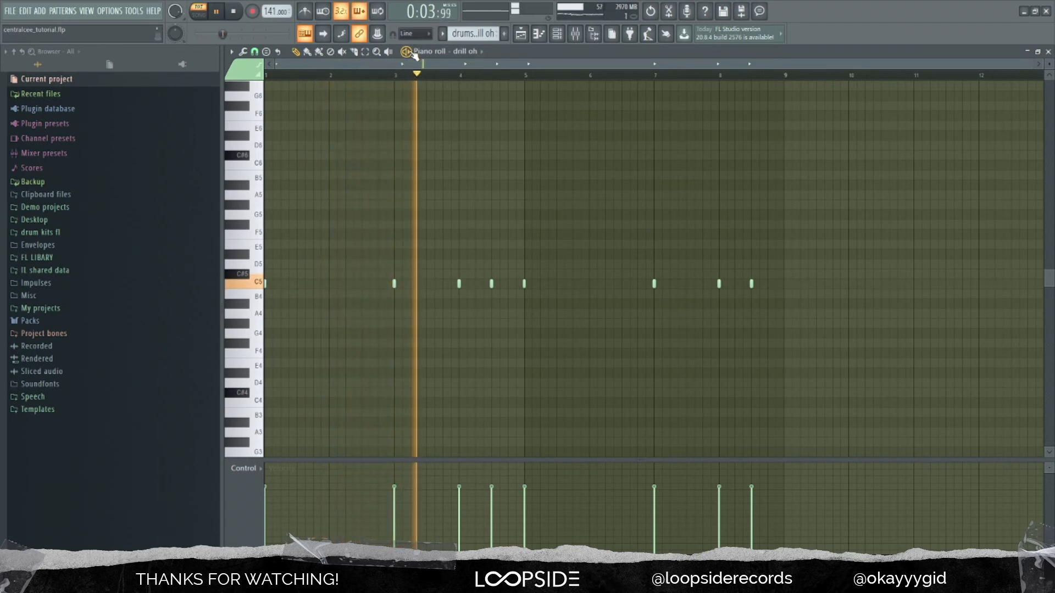
{"action": "left_click", "coordinate": [412, 51]}
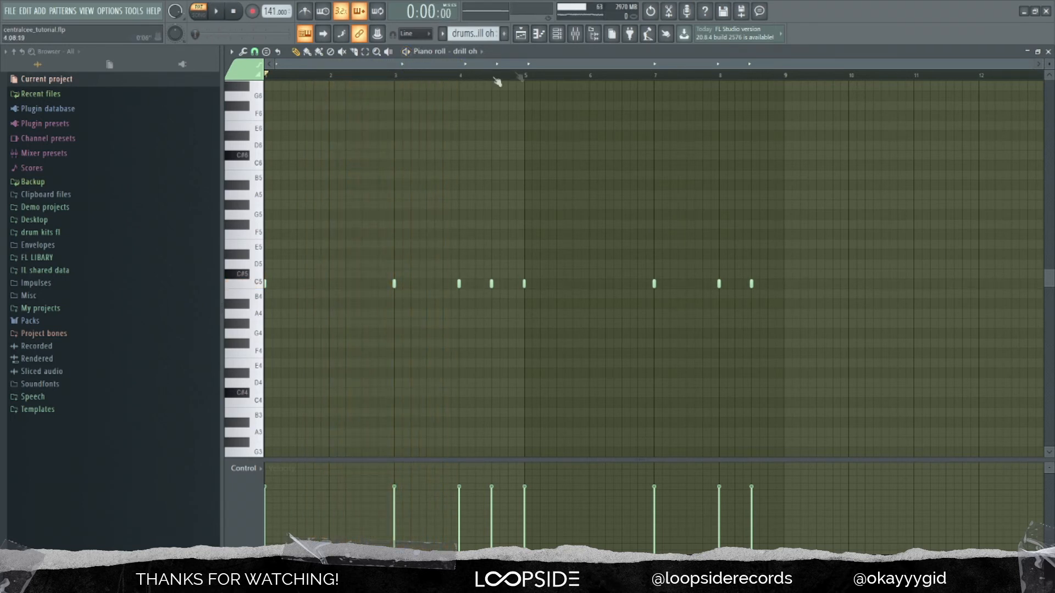
Step: Return to the playlist and play back the arrangement from bar 9, reviewing the hi-hat, drill shot and riser placement
{"action": "left_click", "coordinate": [522, 34]}
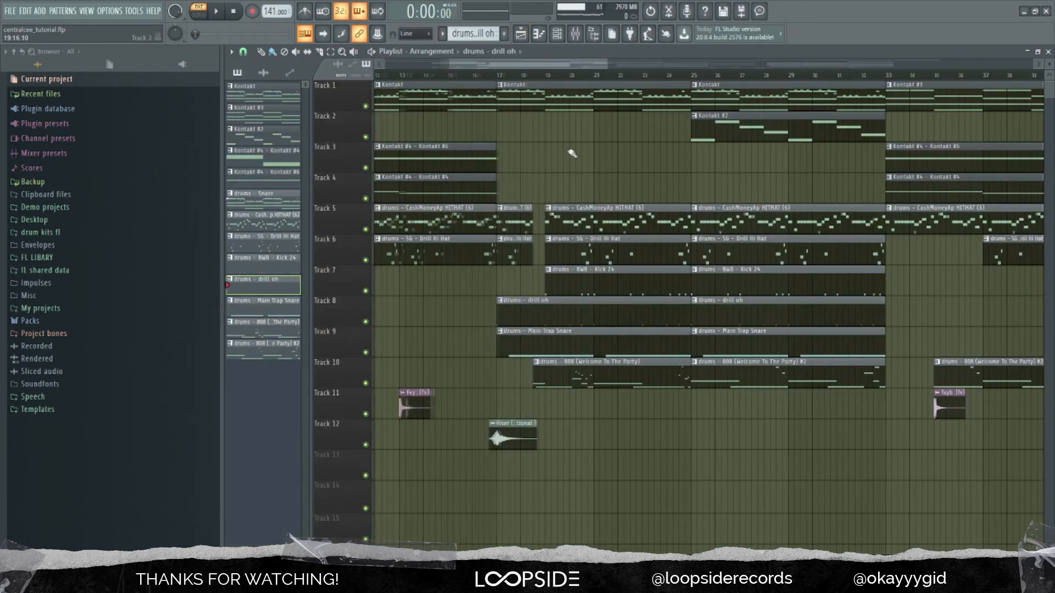
{"action": "scroll", "coordinate": [572, 156], "scroll_direction": "down", "scroll_amount": 3}
{"action": "scroll", "coordinate": [443, 309], "scroll_direction": "up", "scroll_amount": 4}
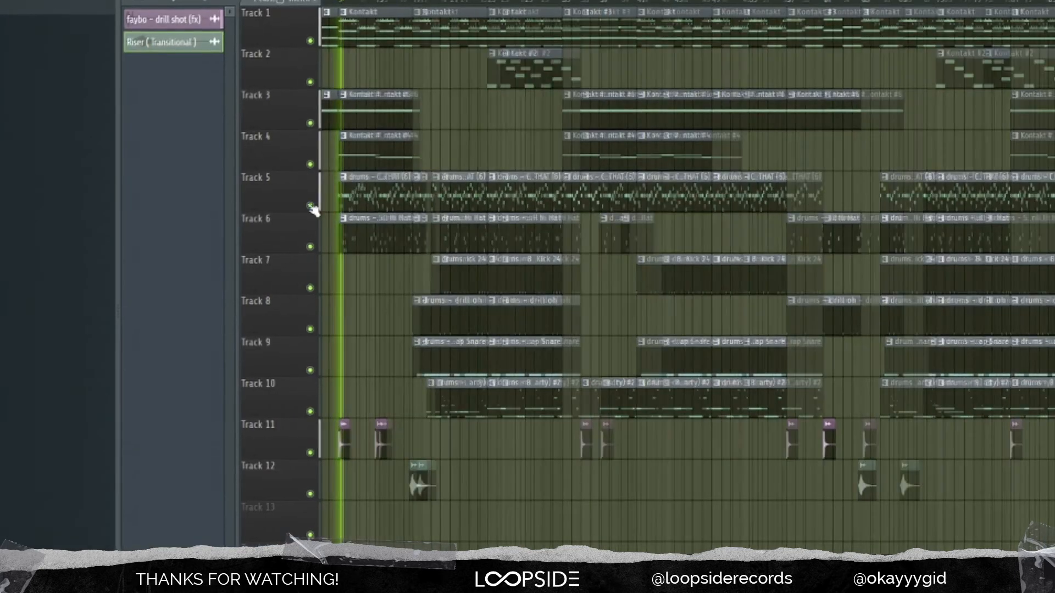
{"action": "scroll", "coordinate": [396, 223], "scroll_direction": "up", "scroll_amount": 3}
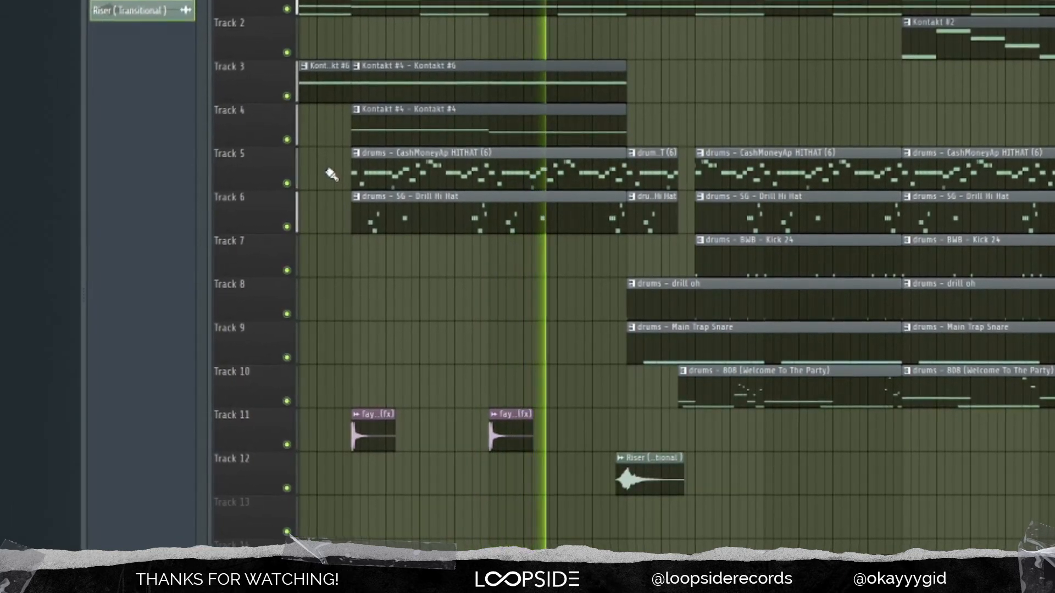
{"action": "key", "text": "space"}
{"action": "scroll", "coordinate": [891, 396], "scroll_direction": "down", "scroll_amount": 3}
{"action": "scroll", "coordinate": [740, 89], "scroll_direction": "up", "scroll_amount": 1}
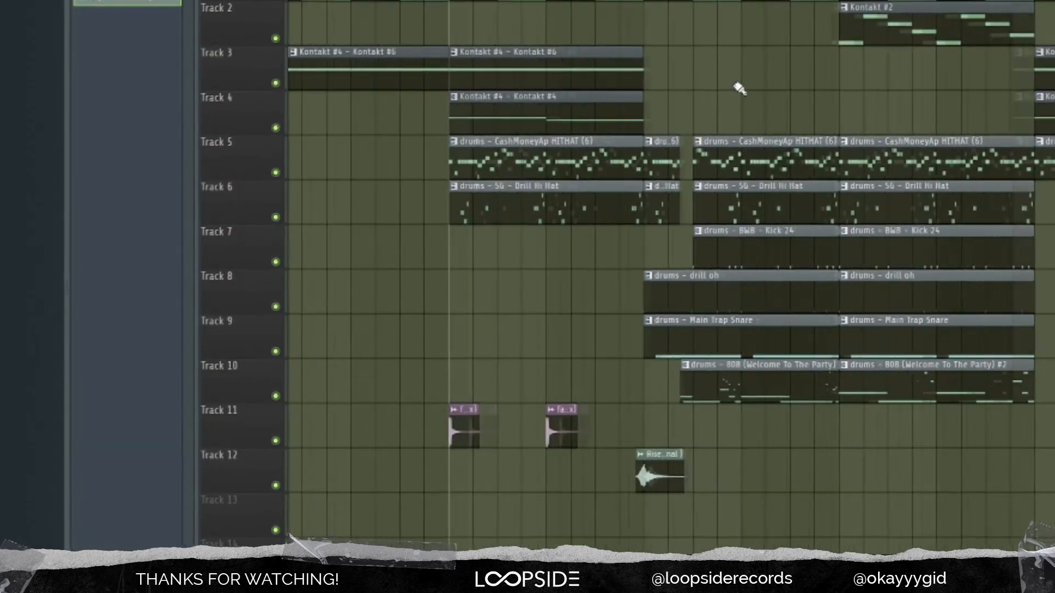
{"action": "scroll", "coordinate": [740, 88], "scroll_direction": "up", "scroll_amount": 2}
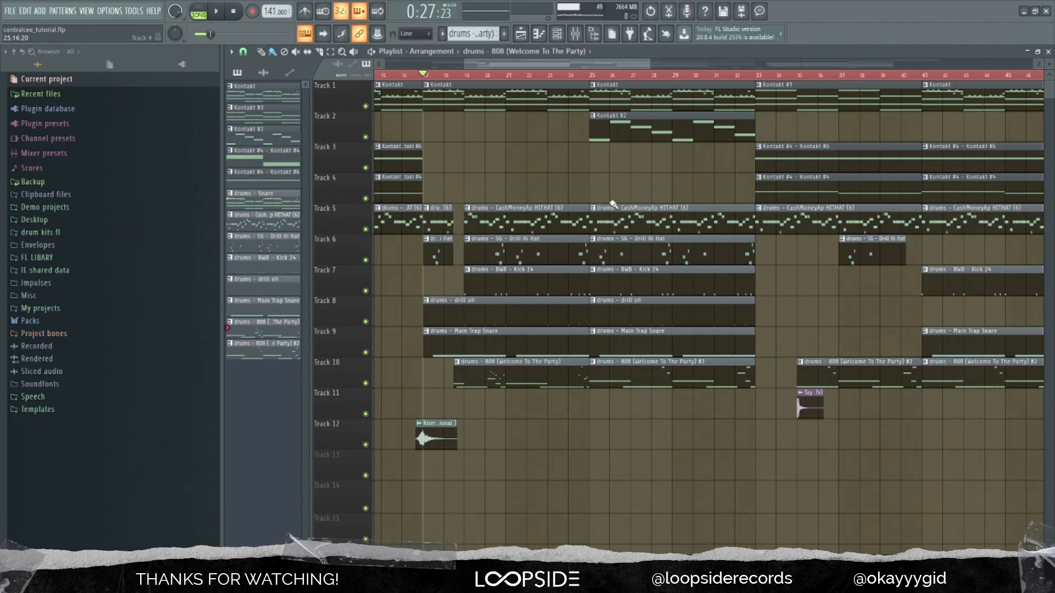
Step: Load the 808 (Welcome To The Party) sample from the channel rack into Edison and detect its pitch regions
{"action": "left_click", "coordinate": [557, 34]}
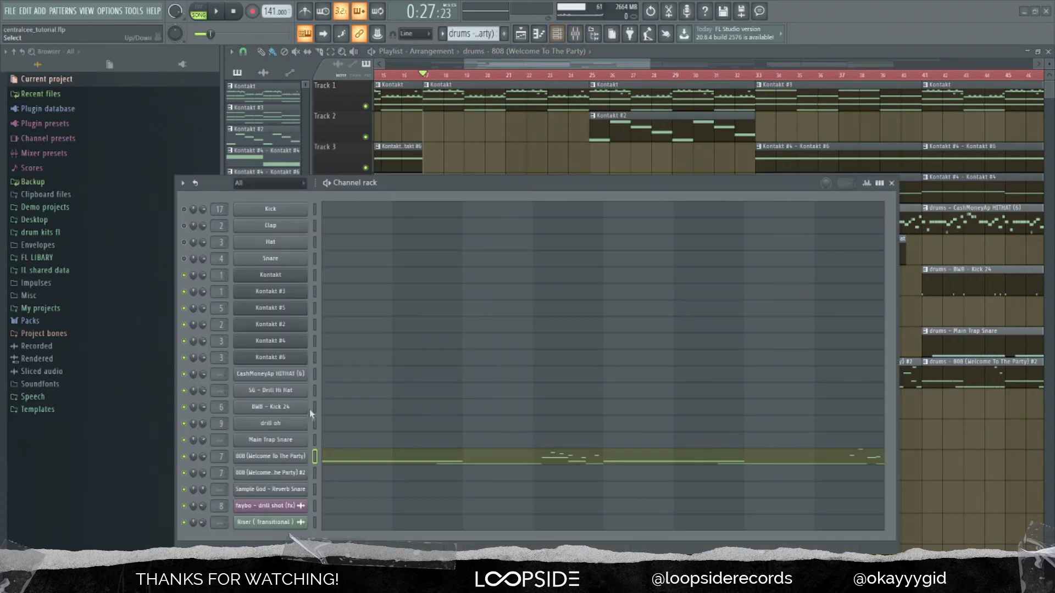
{"action": "left_click", "coordinate": [296, 457]}
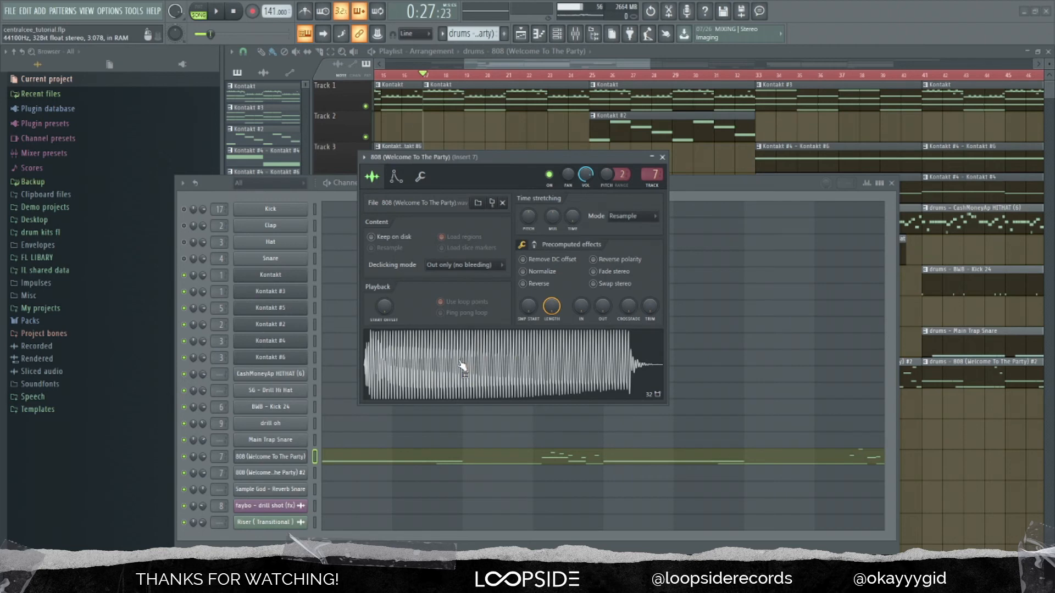
{"action": "left_click", "coordinate": [462, 367]}
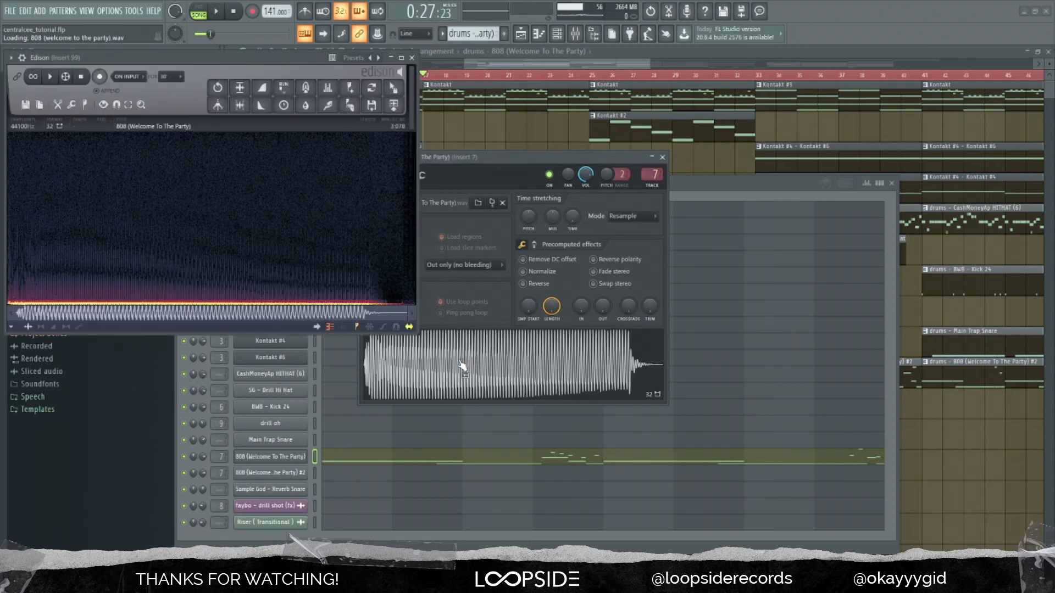
{"action": "right_click", "coordinate": [227, 227]}
{"action": "mouse_move", "coordinate": [247, 274]}
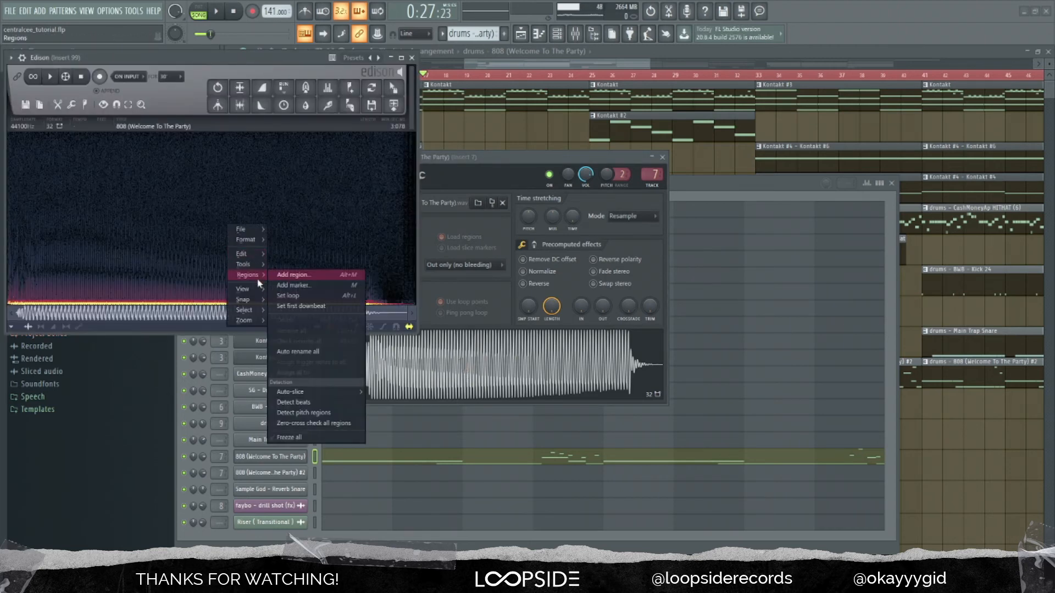
{"action": "left_click", "coordinate": [306, 416]}
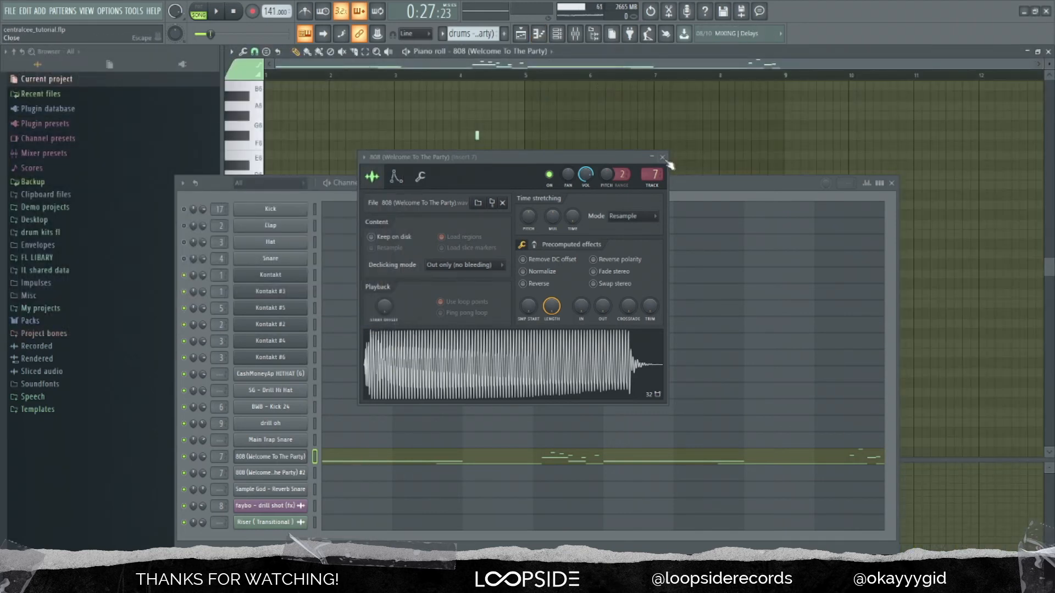
Step: Close the 808 sampler and channel rack windows and examine the 808 (Welcome To The Party) notes in the piano roll
{"action": "left_click", "coordinate": [662, 157]}
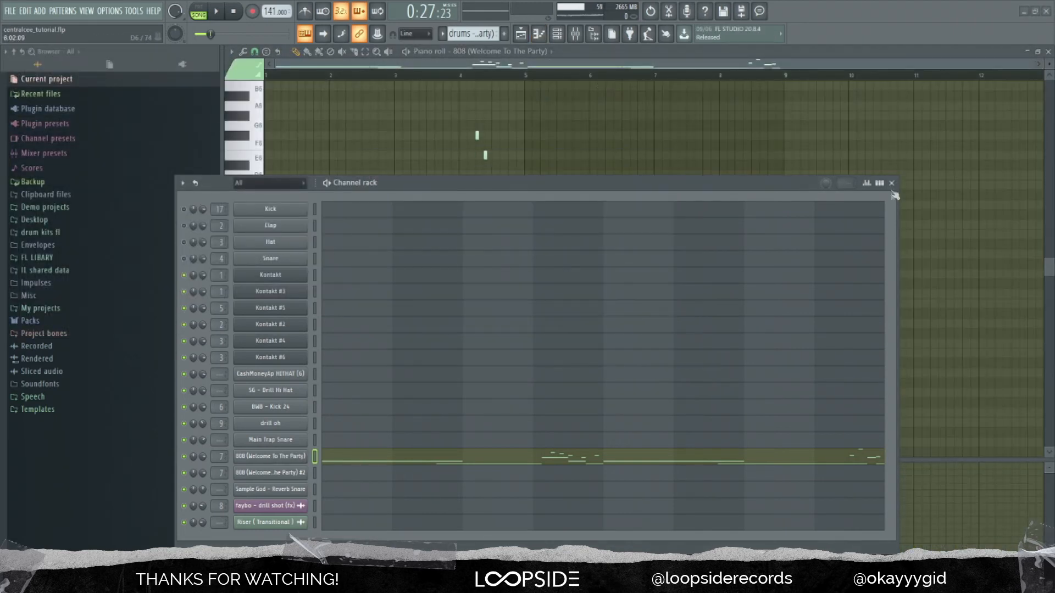
{"action": "left_click", "coordinate": [891, 183]}
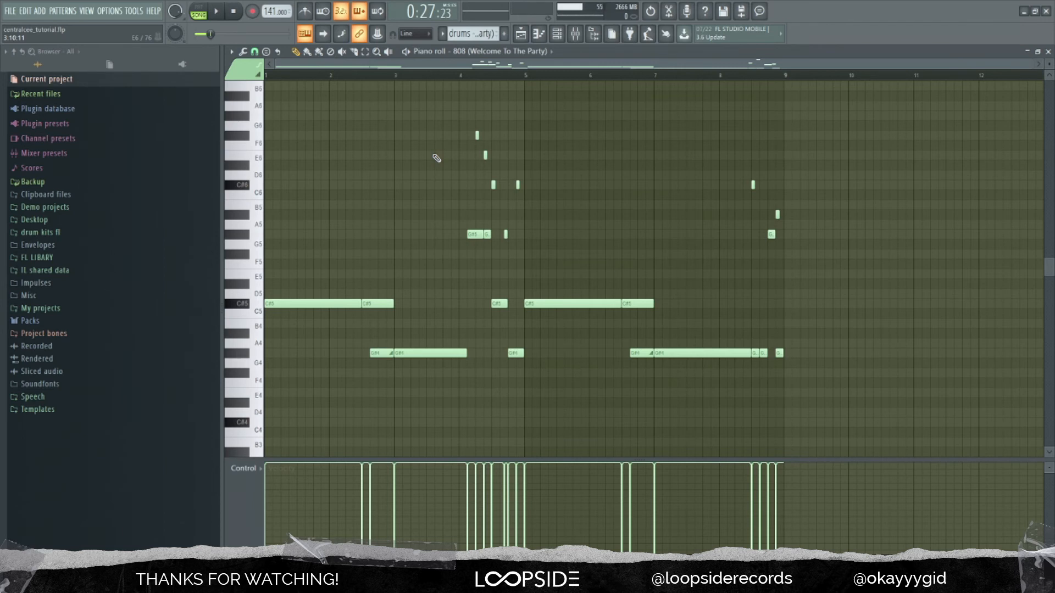
Step: Switch playback to pattern mode, examine the 808's slide notes around bar 4, and open the second 808 pattern from Track 10
{"action": "key", "text": "l"}
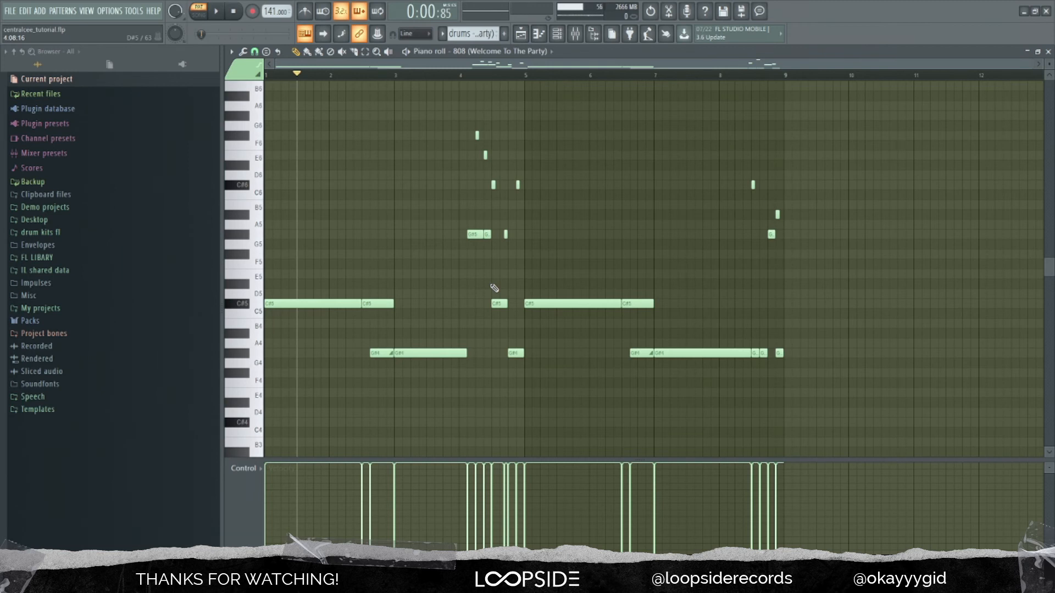
{"action": "scroll", "coordinate": [494, 287], "scroll_direction": "up", "scroll_amount": 8}
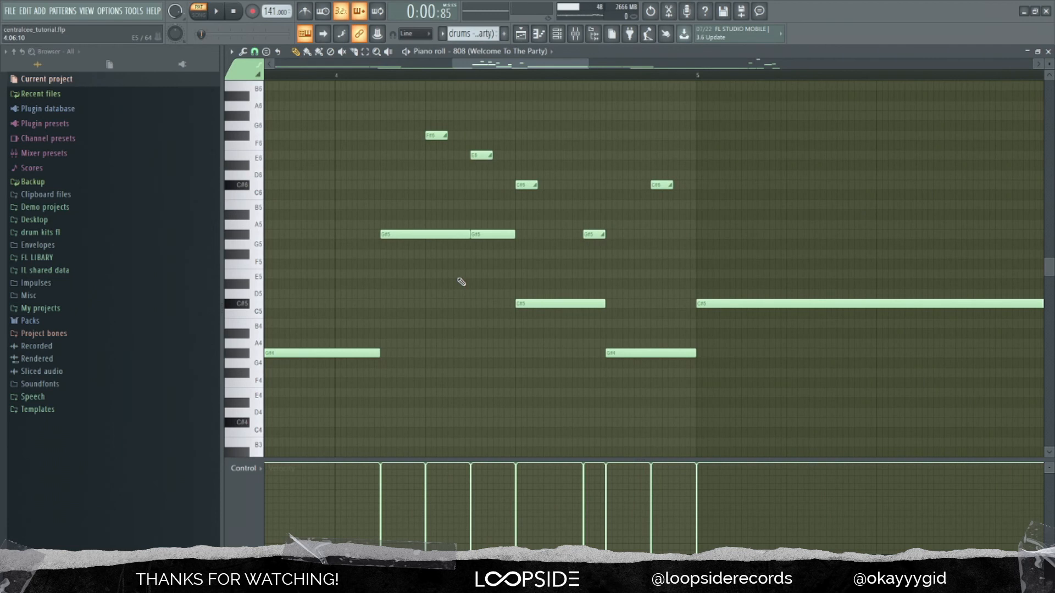
{"action": "scroll", "coordinate": [462, 282], "scroll_direction": "down", "scroll_amount": 3}
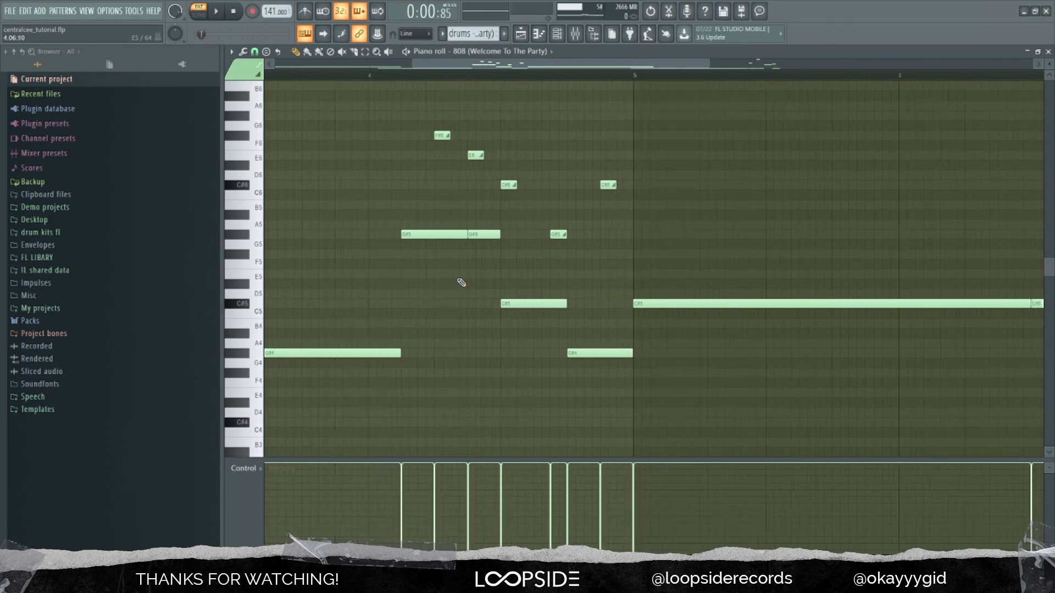
{"action": "scroll", "coordinate": [435, 184], "scroll_direction": "up", "scroll_amount": 3}
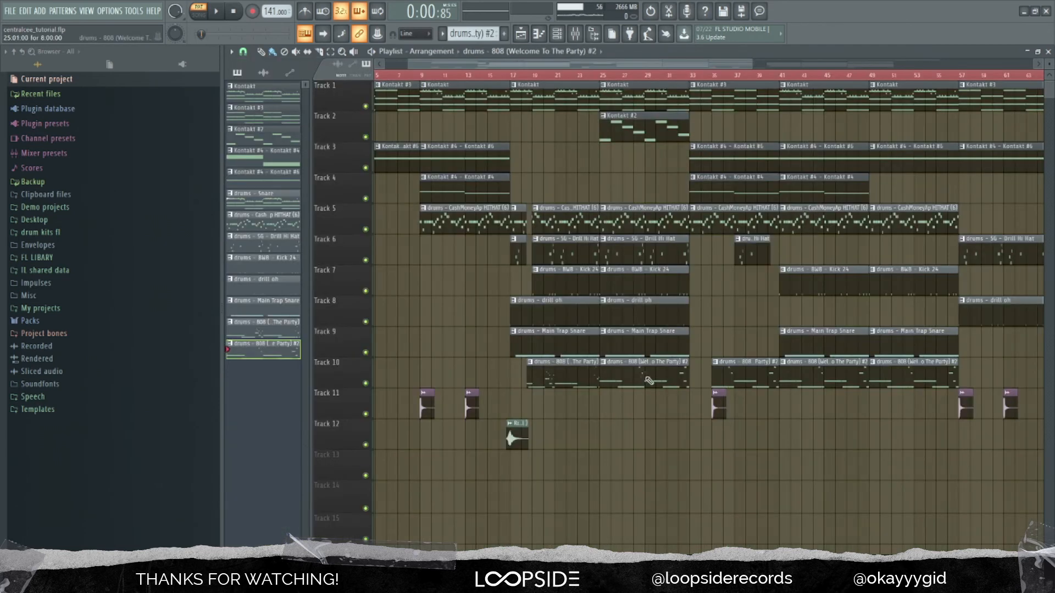
{"action": "double_click", "coordinate": [649, 380]}
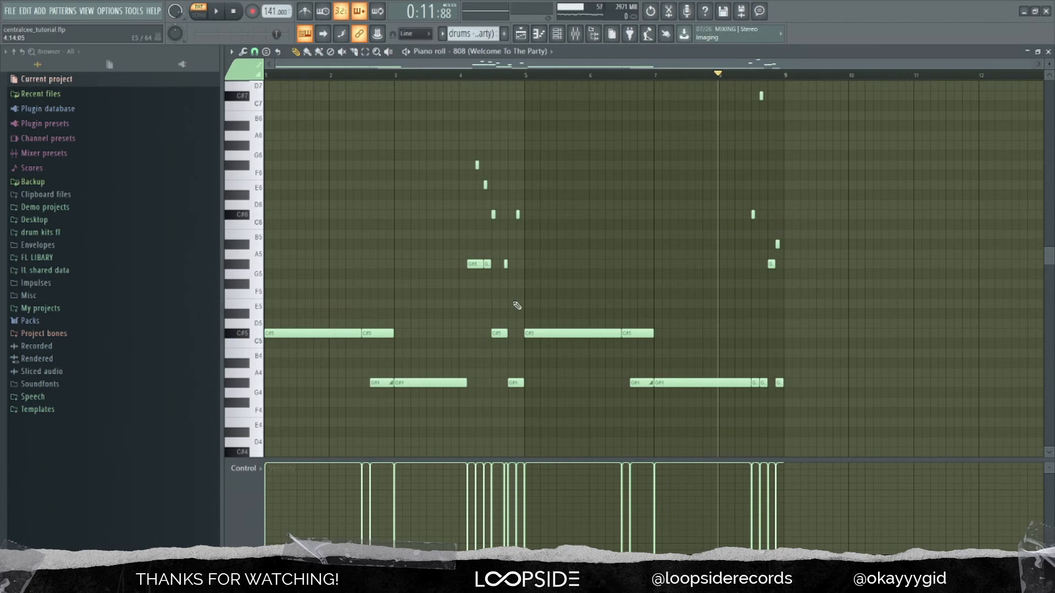
Step: Show the note panning values in the control lane beneath the 808 (Welcome To The Party) notes
{"action": "left_click", "coordinate": [244, 469]}
{"action": "left_click", "coordinate": [264, 496]}
{"action": "scroll", "coordinate": [485, 323], "scroll_direction": "up", "scroll_amount": 4}
{"action": "scroll", "coordinate": [482, 196], "scroll_direction": "down", "scroll_amount": 2}
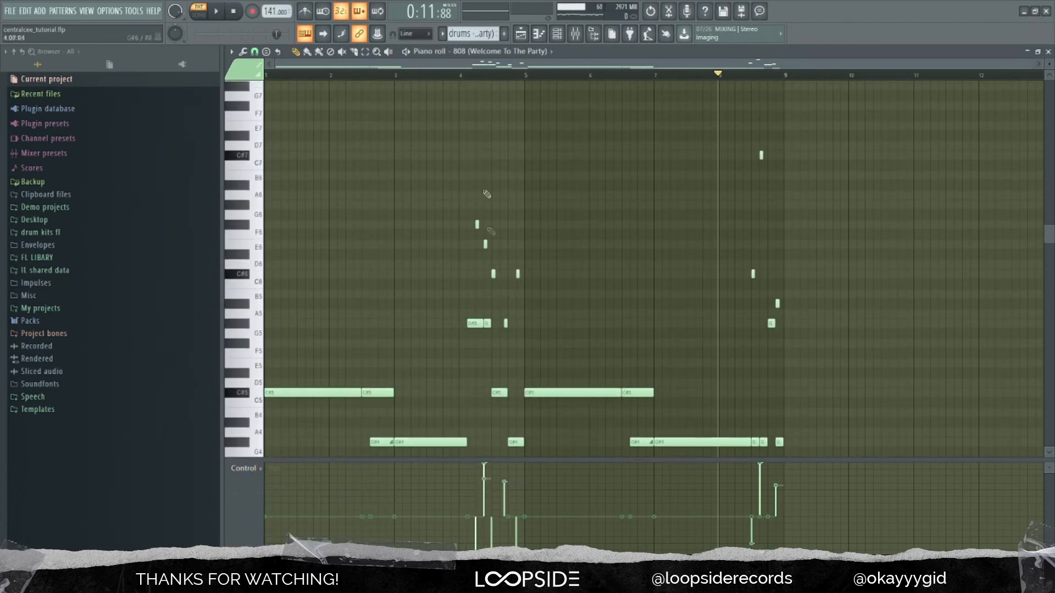
Step: Play back the 808 pattern from bar 4 and examine the slide notes there alongside their control lane values
{"action": "left_click", "coordinate": [459, 77]}
{"action": "key", "text": "space"}
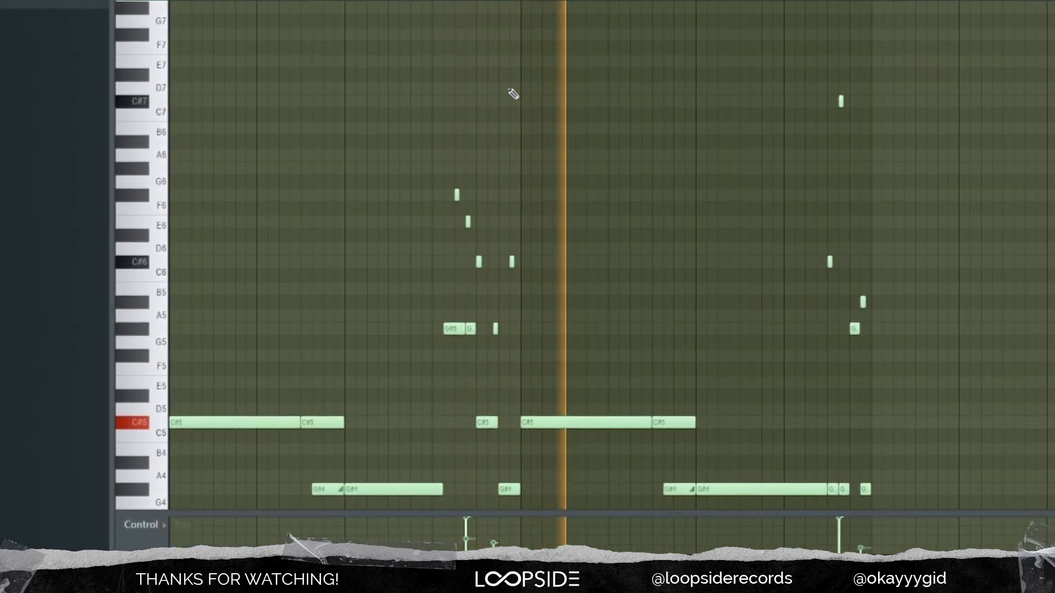
{"action": "key", "text": "space"}
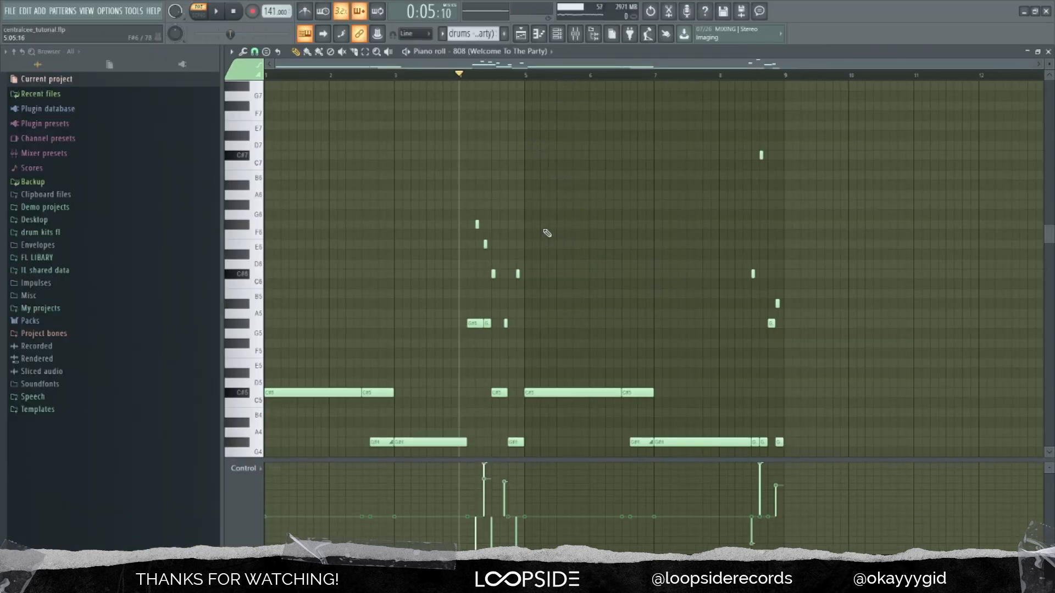
{"action": "scroll", "coordinate": [519, 221], "scroll_direction": "up", "scroll_amount": 2}
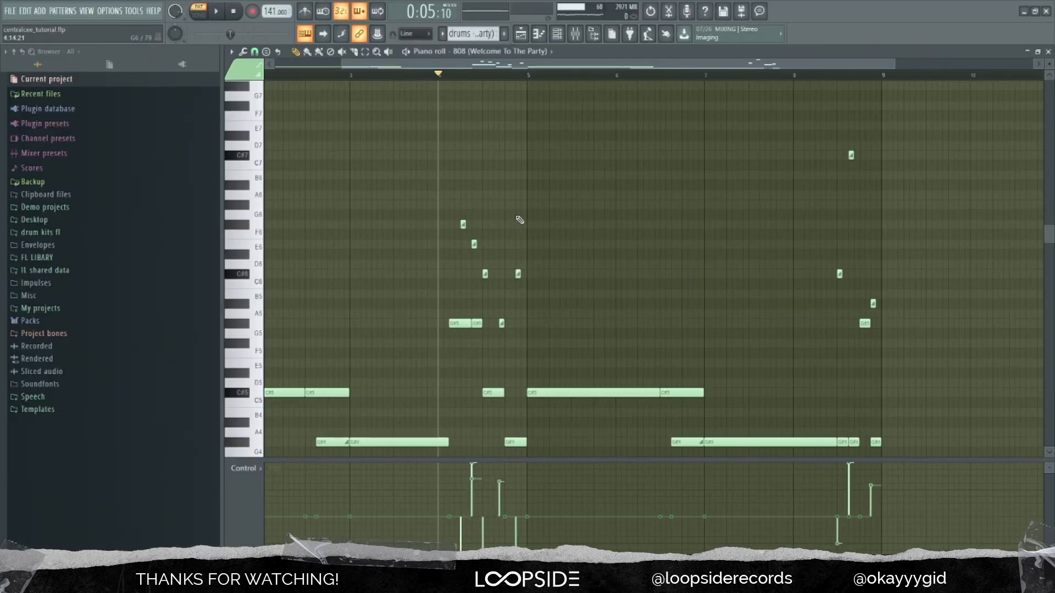
{"action": "scroll", "coordinate": [516, 231], "scroll_direction": "up", "scroll_amount": 3}
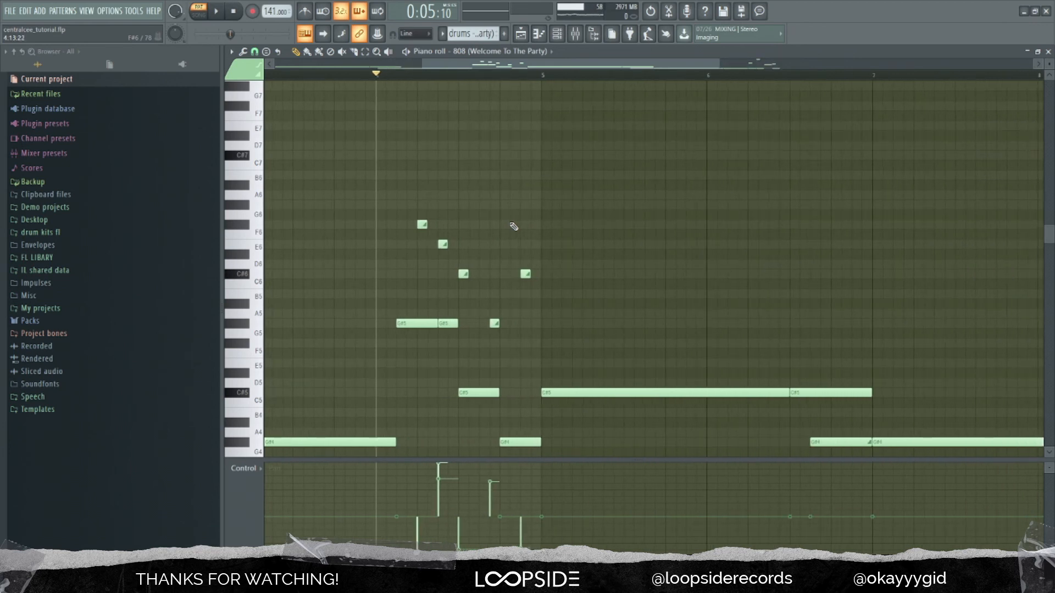
{"action": "scroll", "coordinate": [514, 226], "scroll_direction": "down", "scroll_amount": 5}
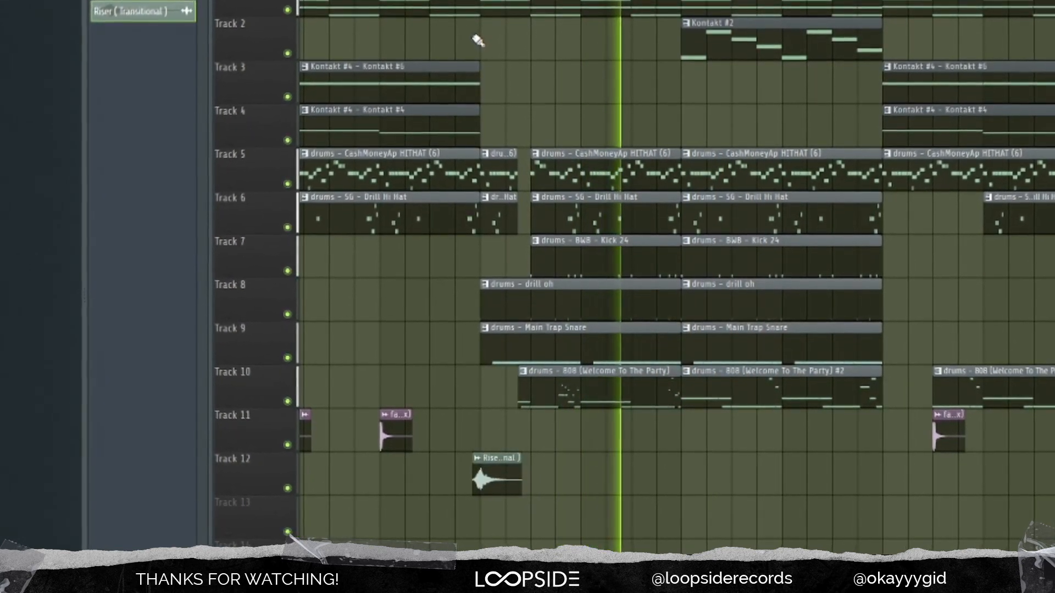
Step: Review the whole beat arrangement across Tracks 1 to 12 in the playlist and stop the song playback
{"action": "scroll", "coordinate": [480, 45], "scroll_direction": "down", "scroll_amount": 2}
{"action": "scroll", "coordinate": [501, 122], "scroll_direction": "down", "scroll_amount": 2}
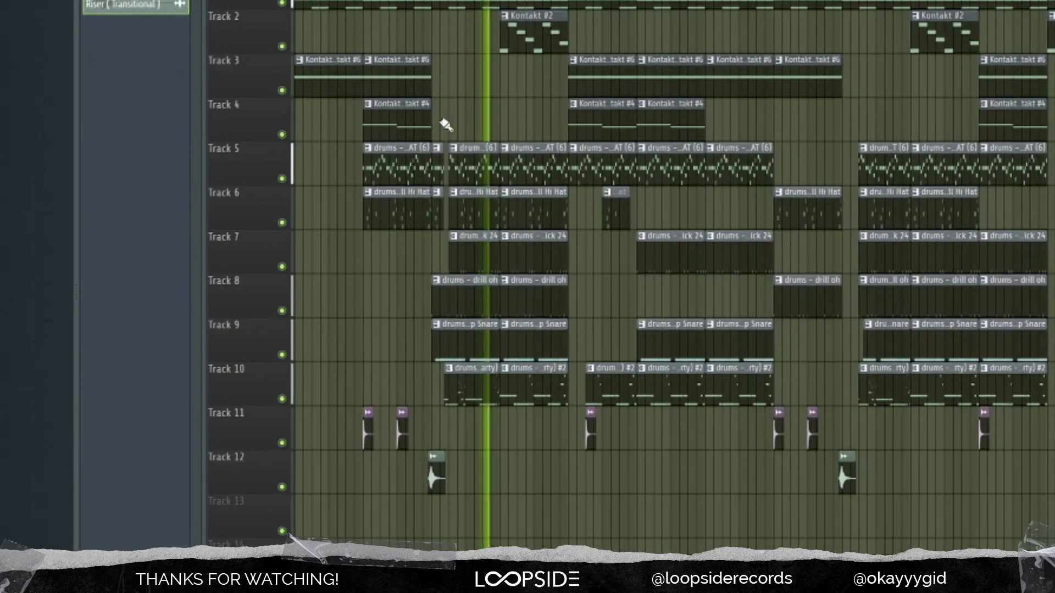
{"action": "scroll", "coordinate": [446, 122], "scroll_direction": "up", "scroll_amount": 3}
{"action": "key", "text": "space"}
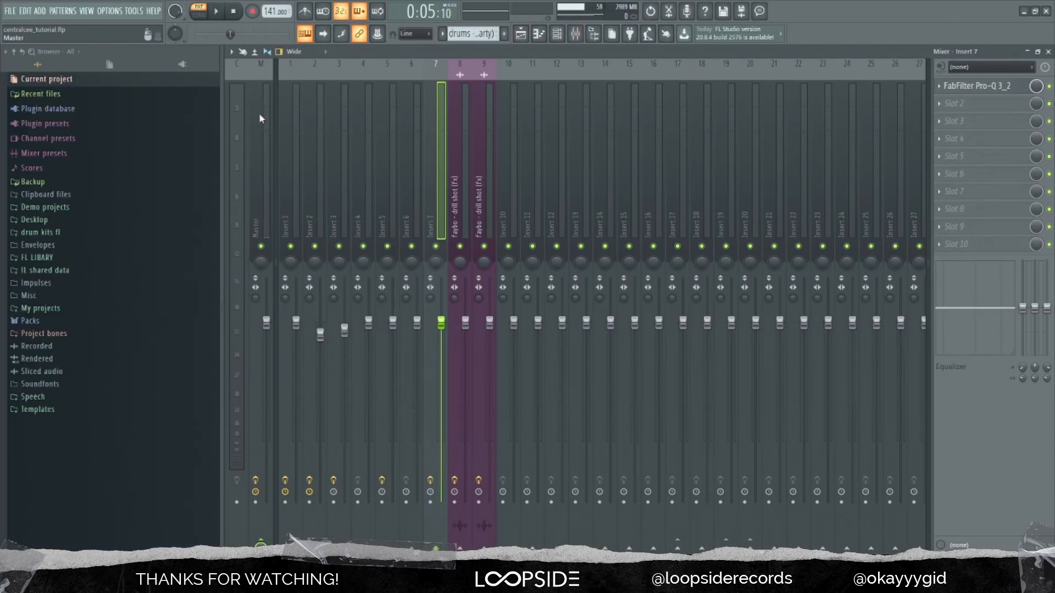
Step: Inspect the Fruity Limiter on the Master mixer track, close it, and return to the playlist
{"action": "left_click", "coordinate": [260, 118]}
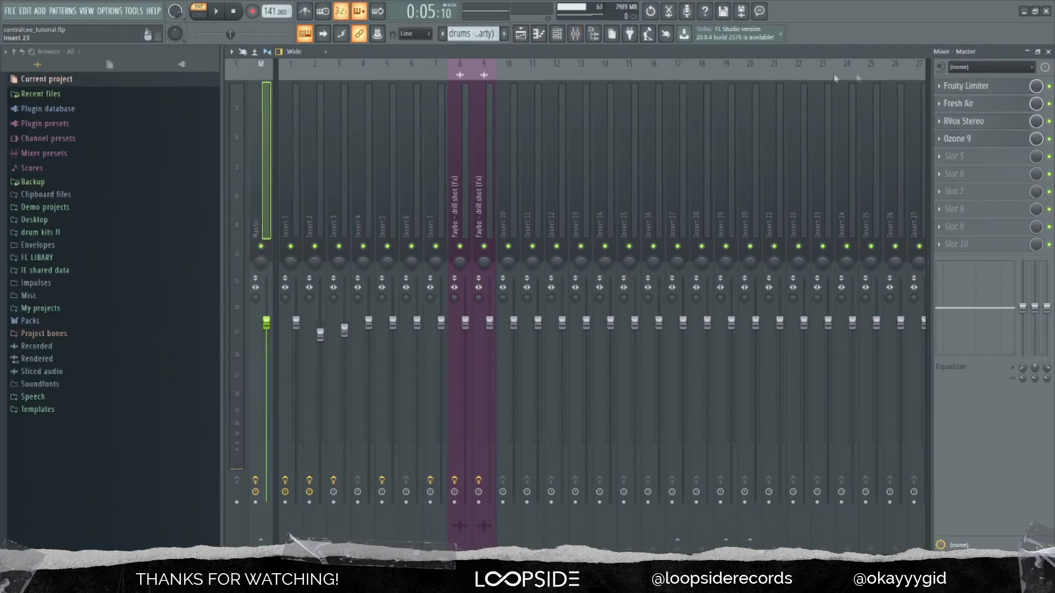
{"action": "left_click", "coordinate": [982, 87]}
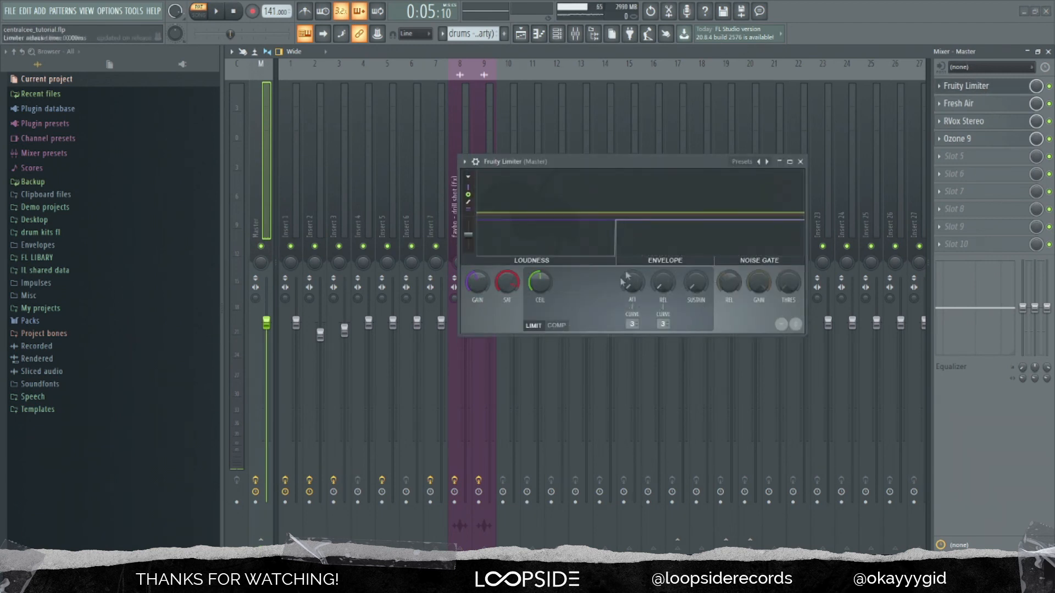
{"action": "left_click", "coordinate": [800, 162]}
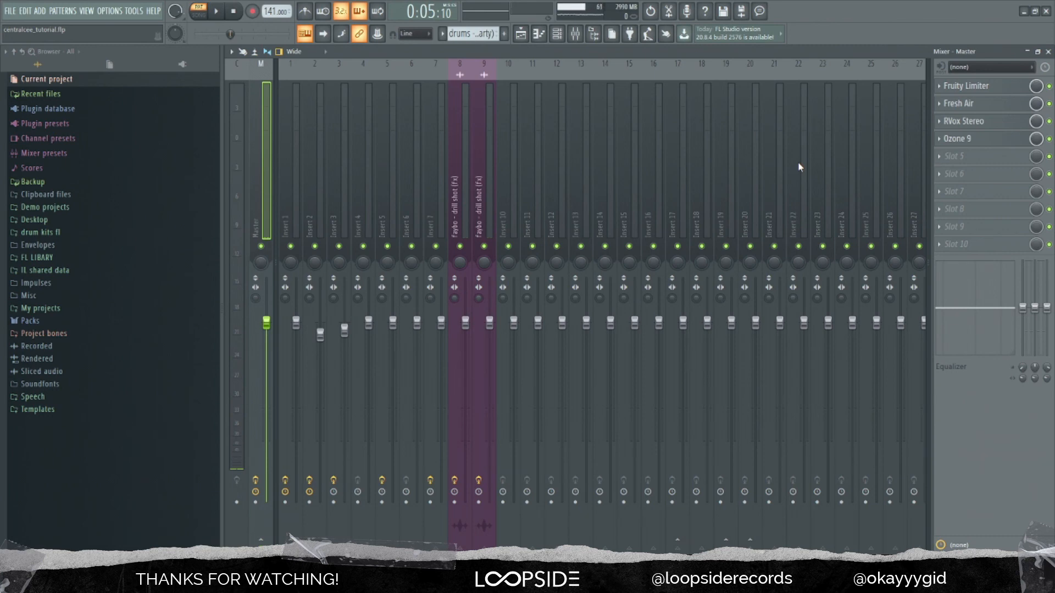
{"action": "left_click", "coordinate": [520, 34]}
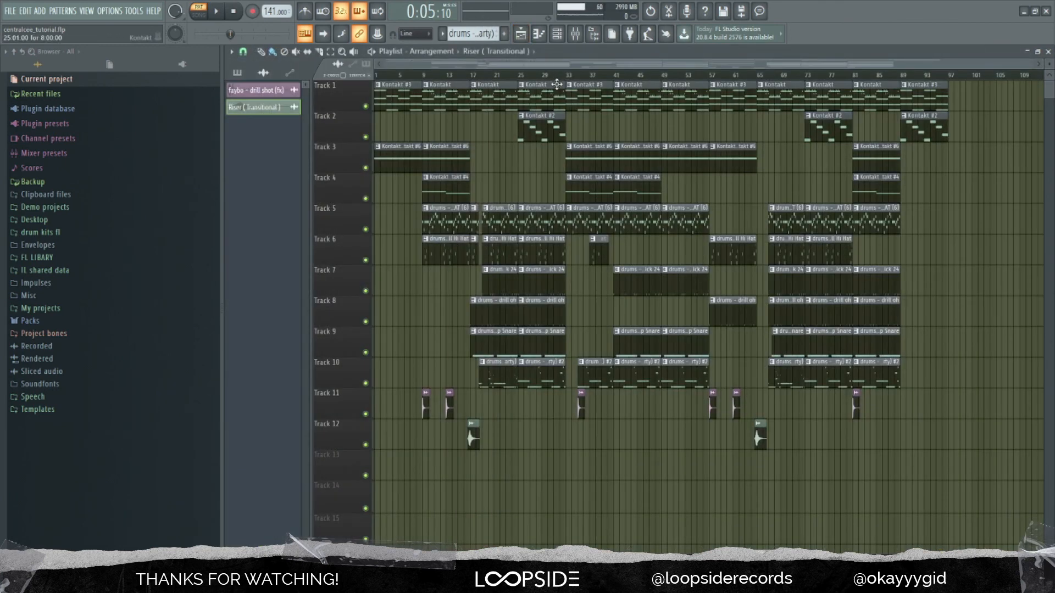